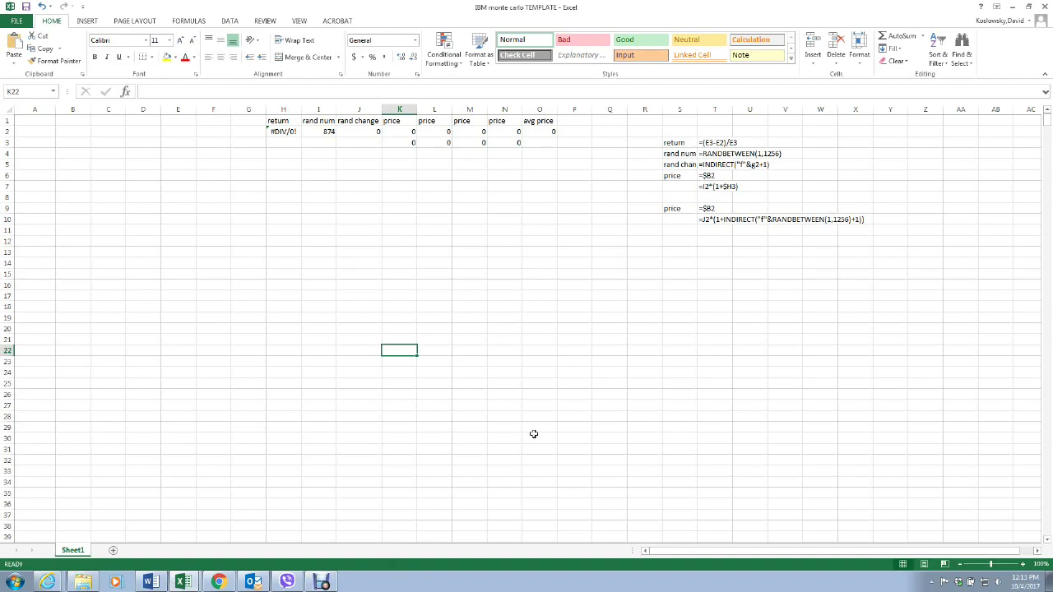
# Switch to Chrome, search the web for yahoo finance and open the Yahoo Finance site
pyautogui.click(216, 583)
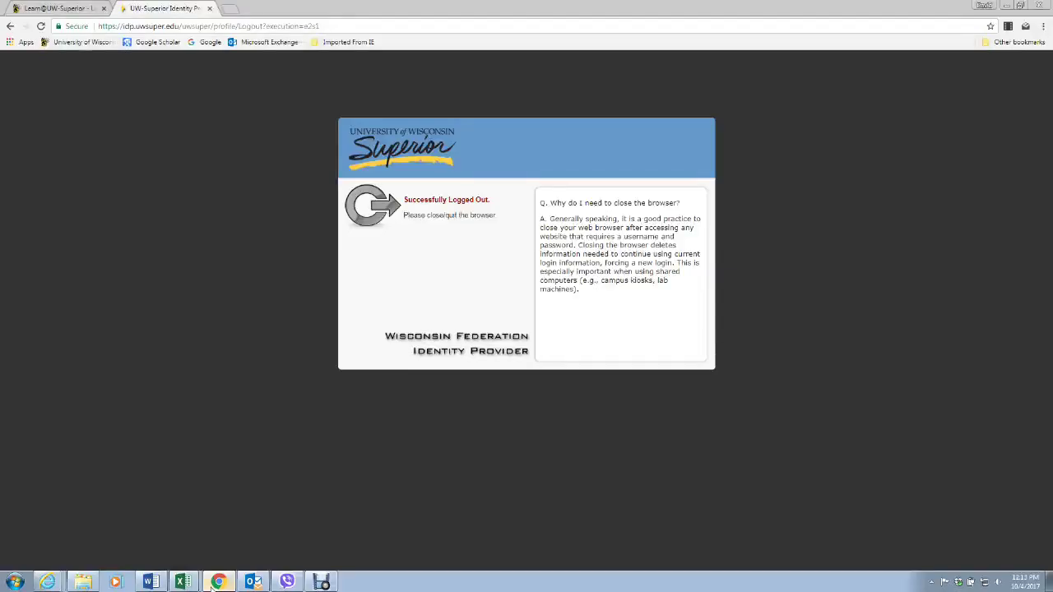
pyautogui.click(72, 42)
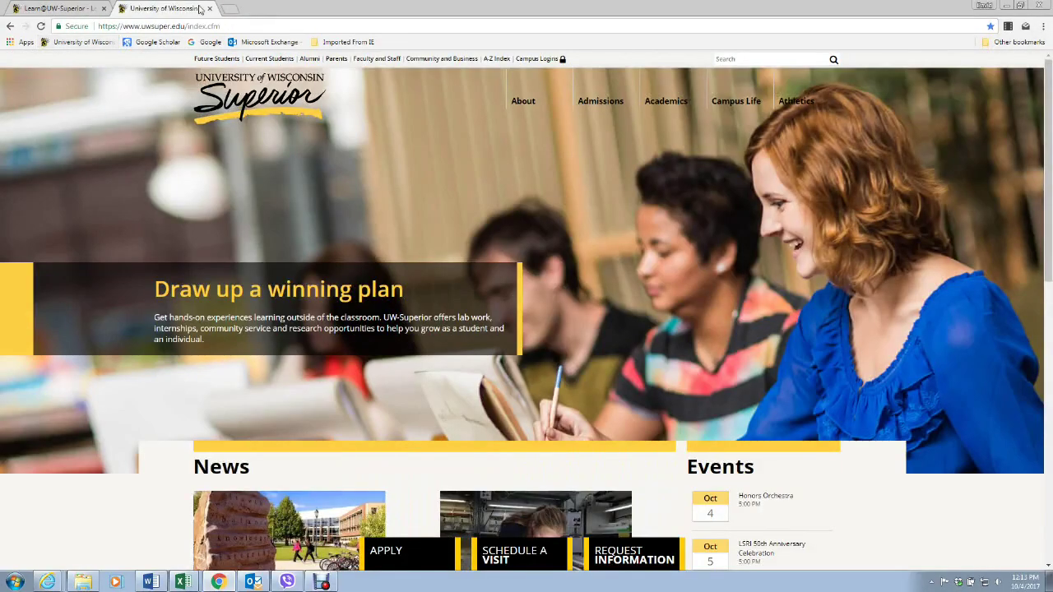
pyautogui.click(222, 26)
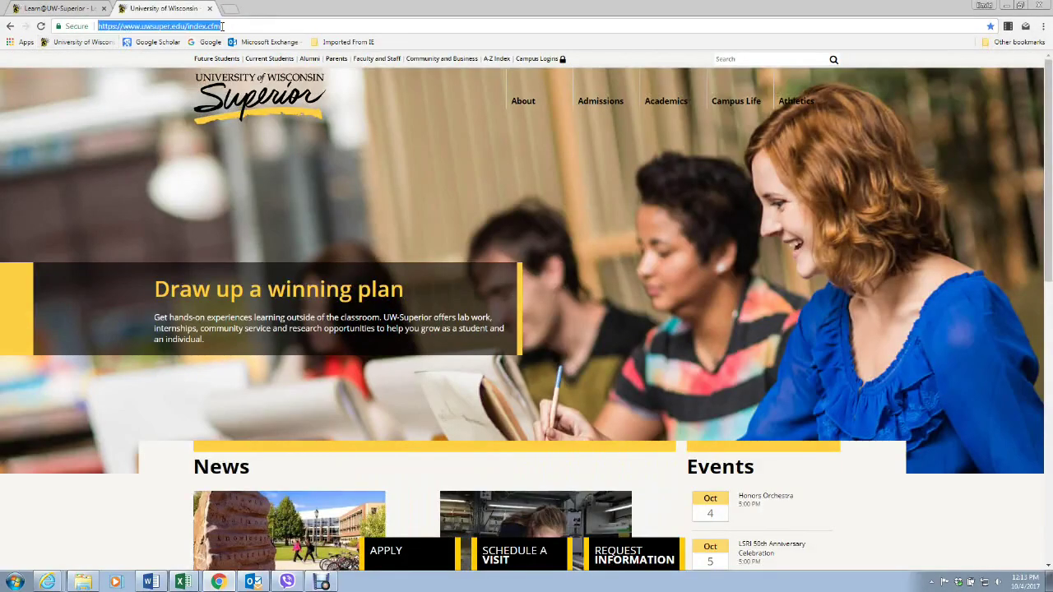
pyautogui.write('ya')
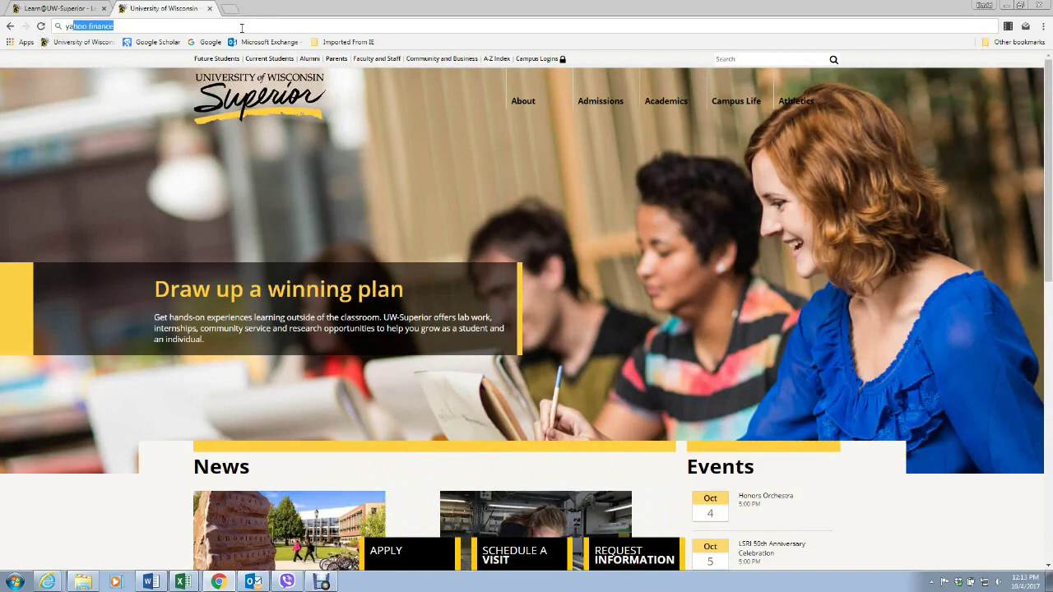
pyautogui.press('Return')
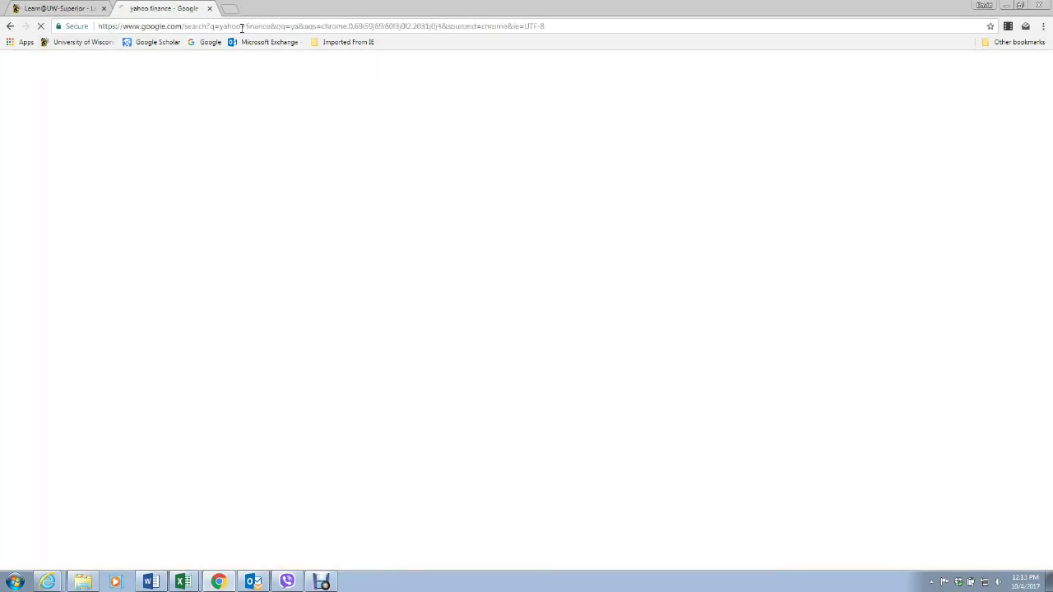
pyautogui.click(141, 157)
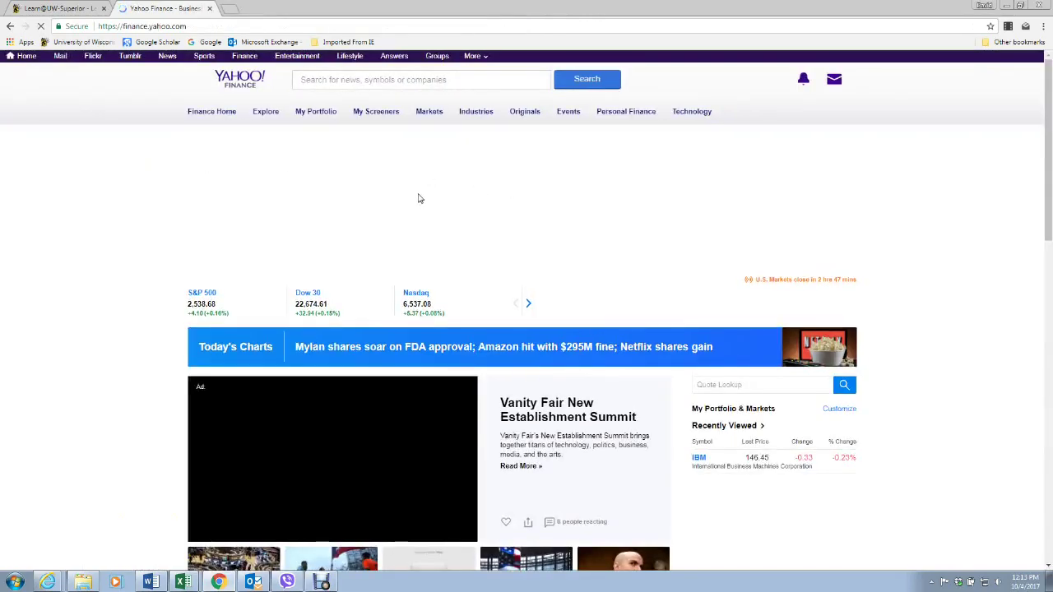
# Look up the ibm stock quote and open its historical data
pyautogui.click(375, 79)
pyautogui.write('ibm')
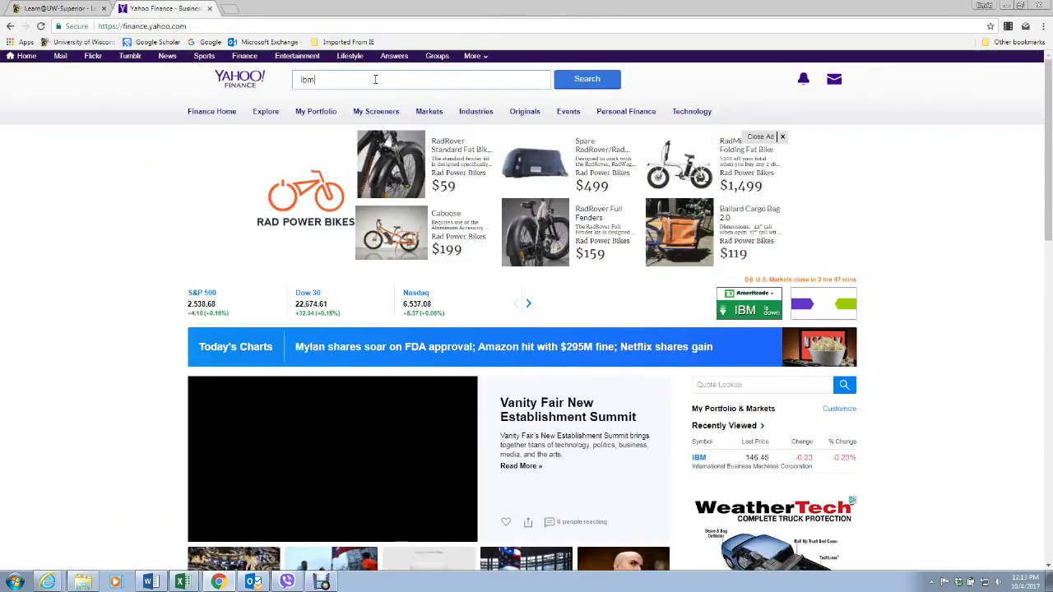
pyautogui.click(606, 79)
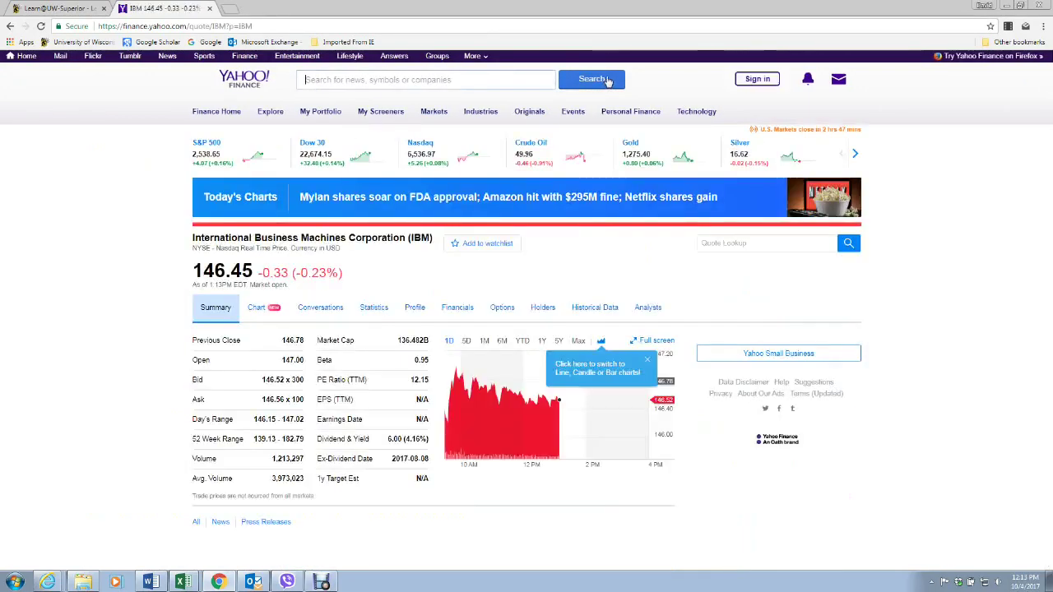
pyautogui.click(590, 311)
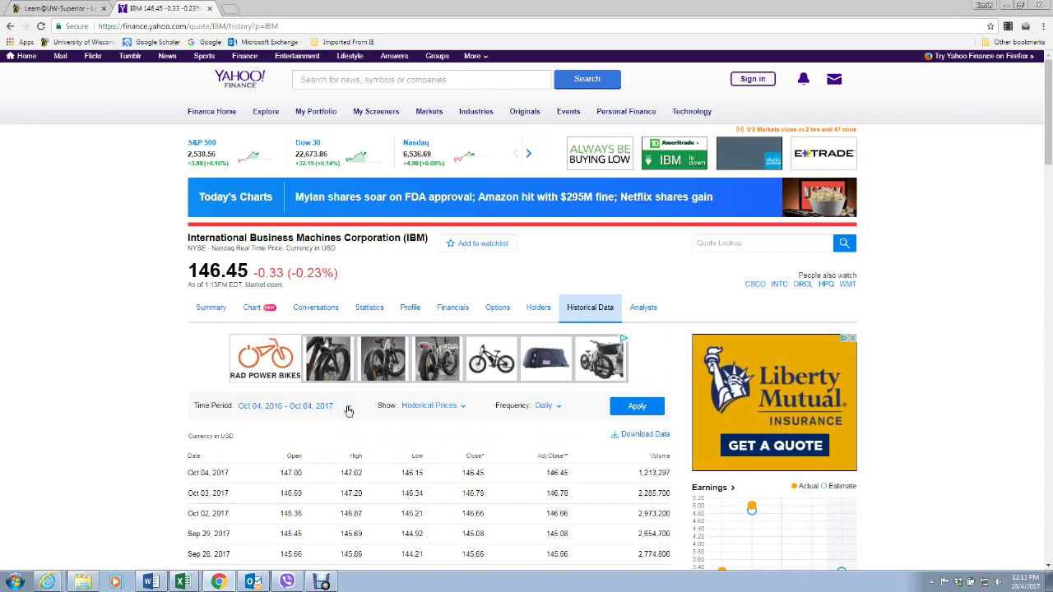
# Set the historical prices' time period to 5Y, from 10/4/2012 to 10/4/2017, and apply it
pyautogui.click(347, 407)
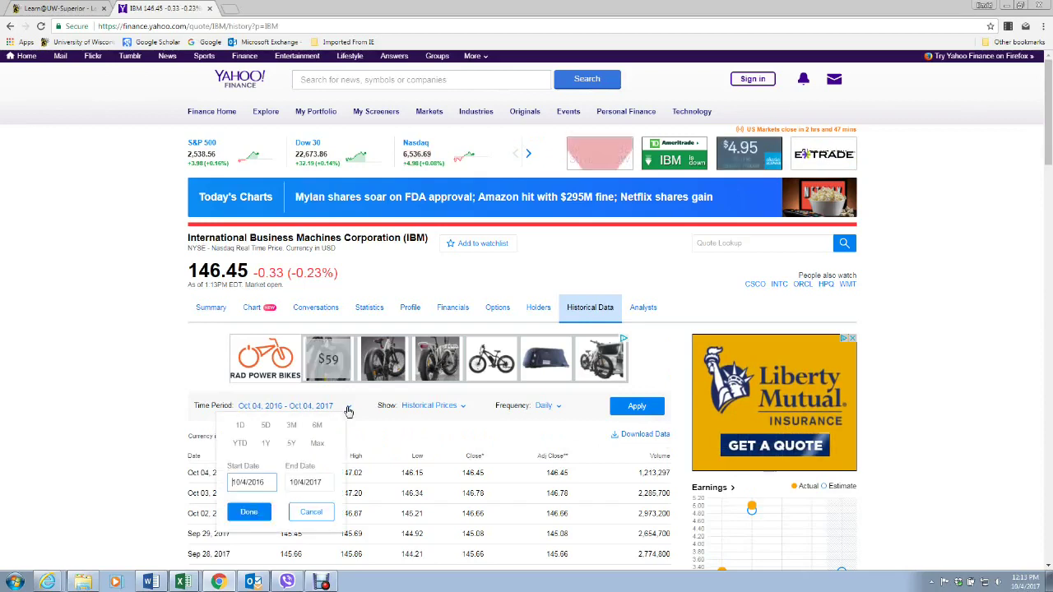
pyautogui.click(290, 444)
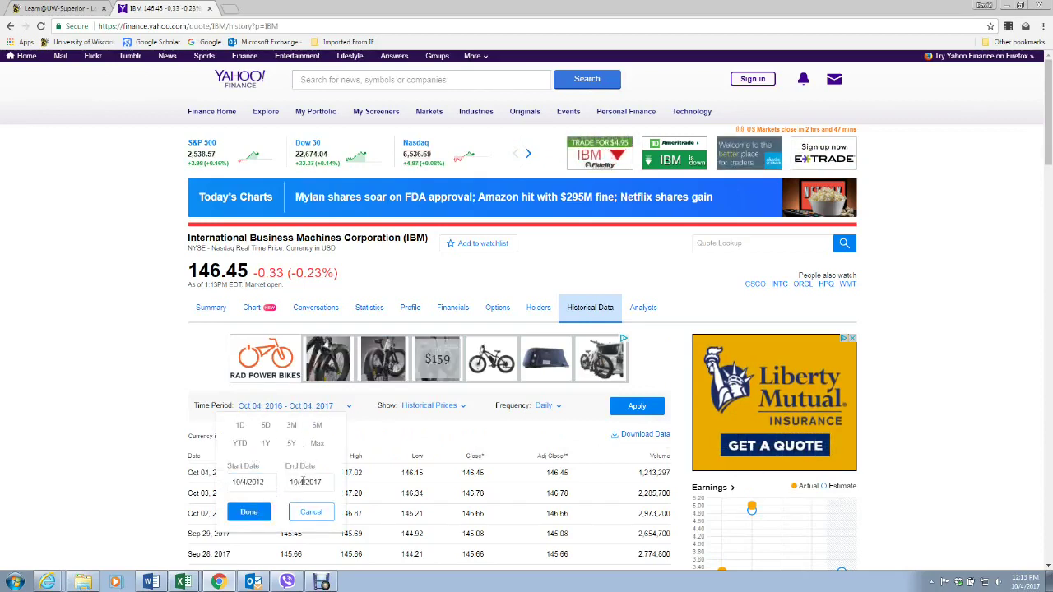
pyautogui.click(249, 512)
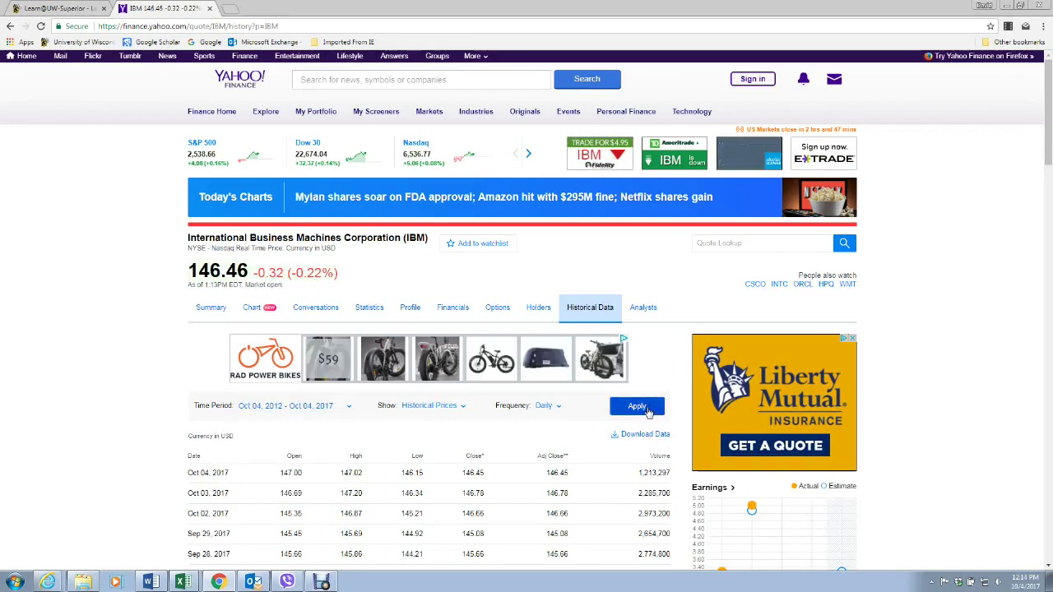
pyautogui.click(646, 414)
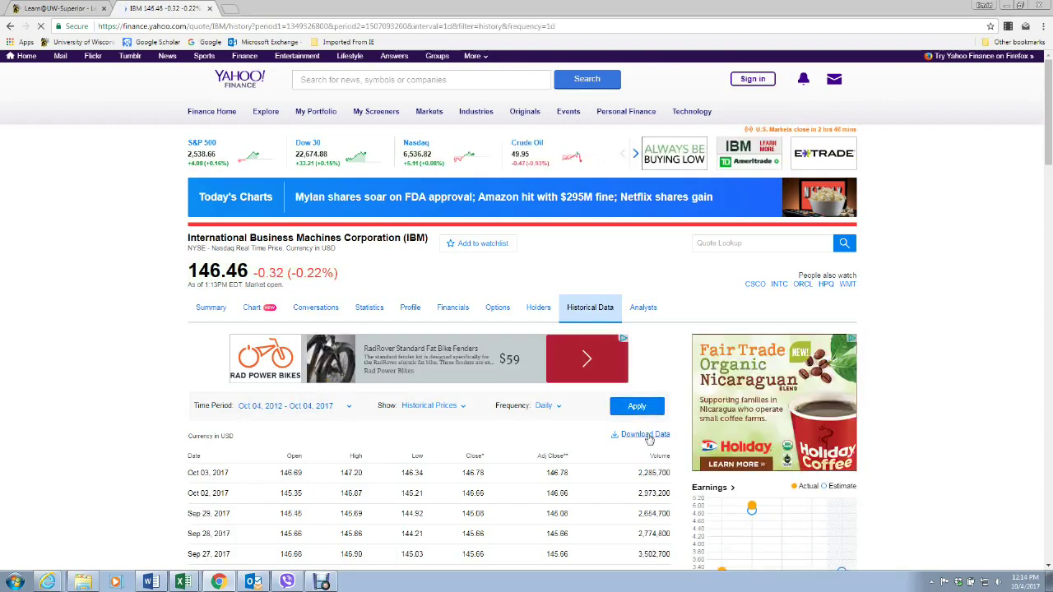
# Download the historical price data, open the file in Excel and autofit the Date column's width
pyautogui.click(622, 436)
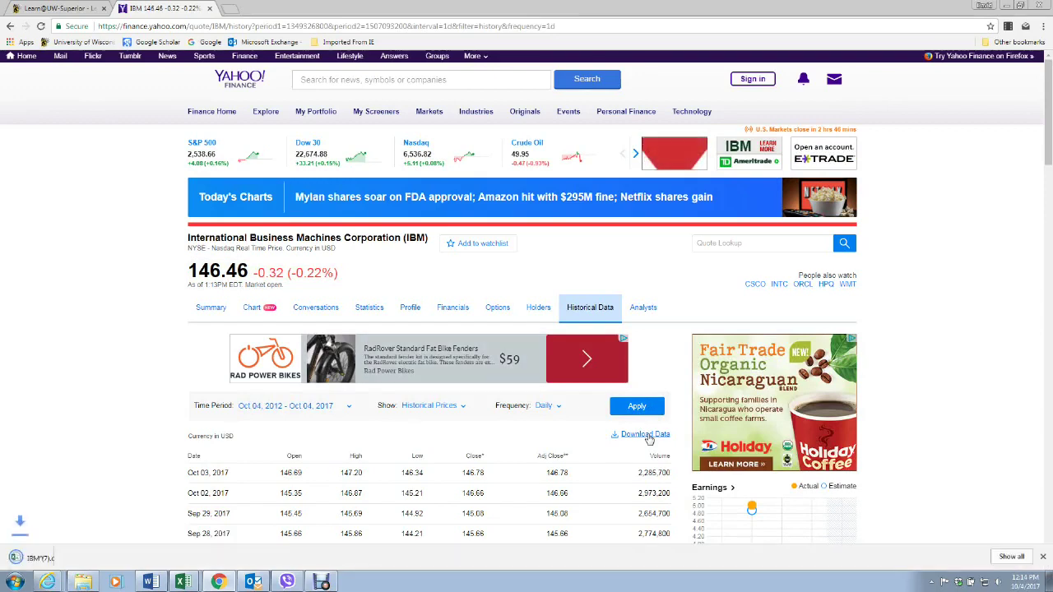
pyautogui.click(27, 565)
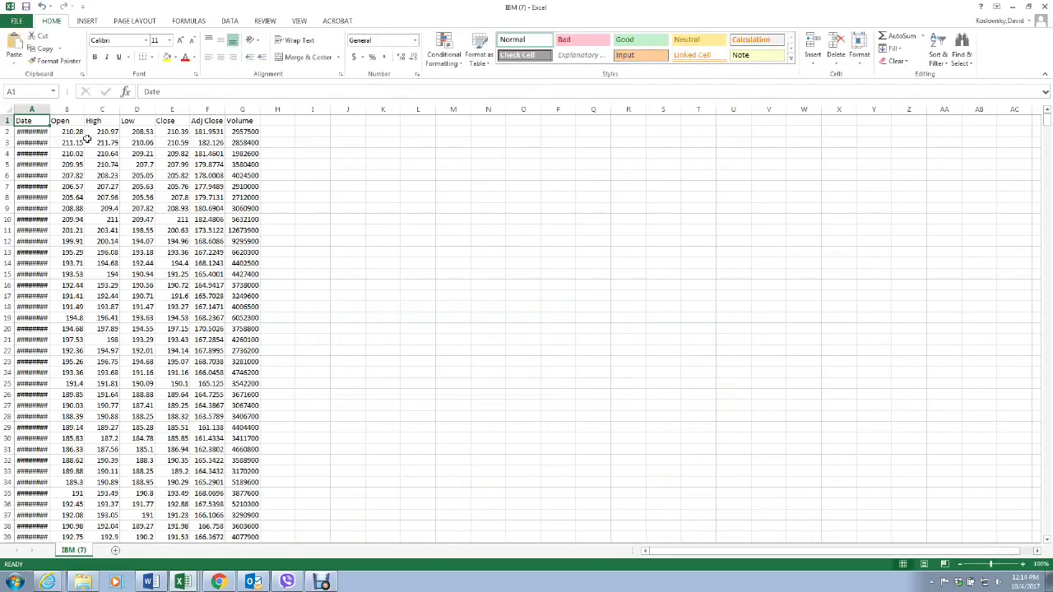
pyautogui.doubleClick(50, 109)
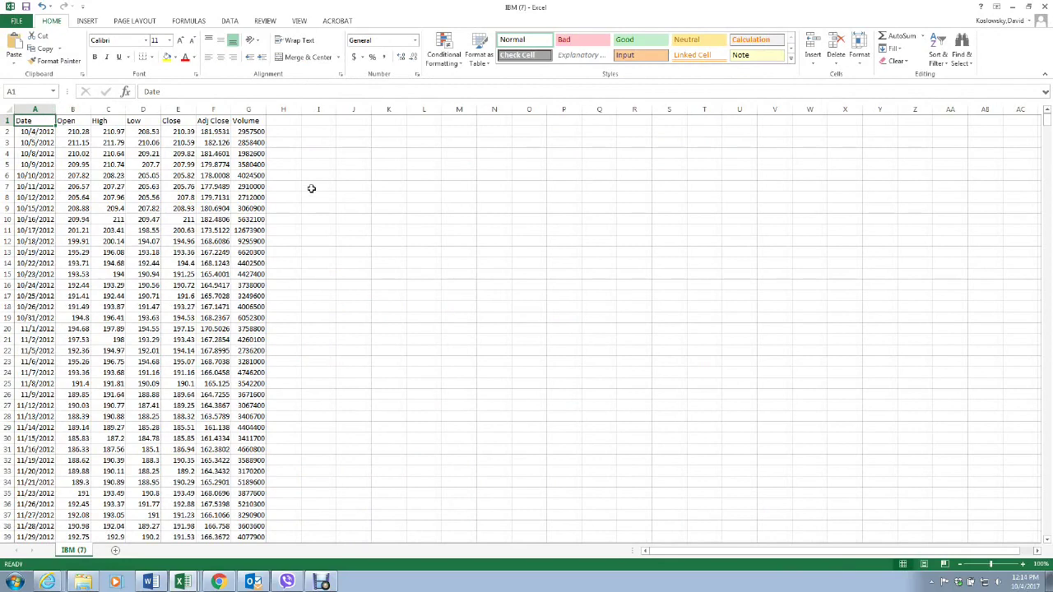
# Sort the data in columns A to G by Date from newest to oldest, treating the first row as headers
pyautogui.moveTo(42, 111); pyautogui.dragTo(234, 125)
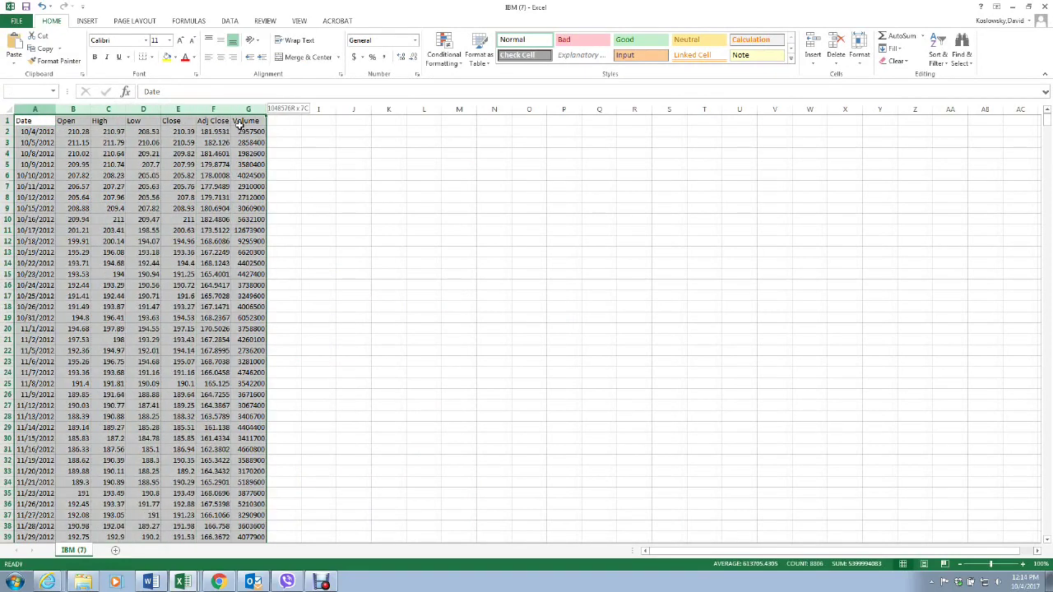
pyautogui.click(230, 22)
pyautogui.click(262, 49)
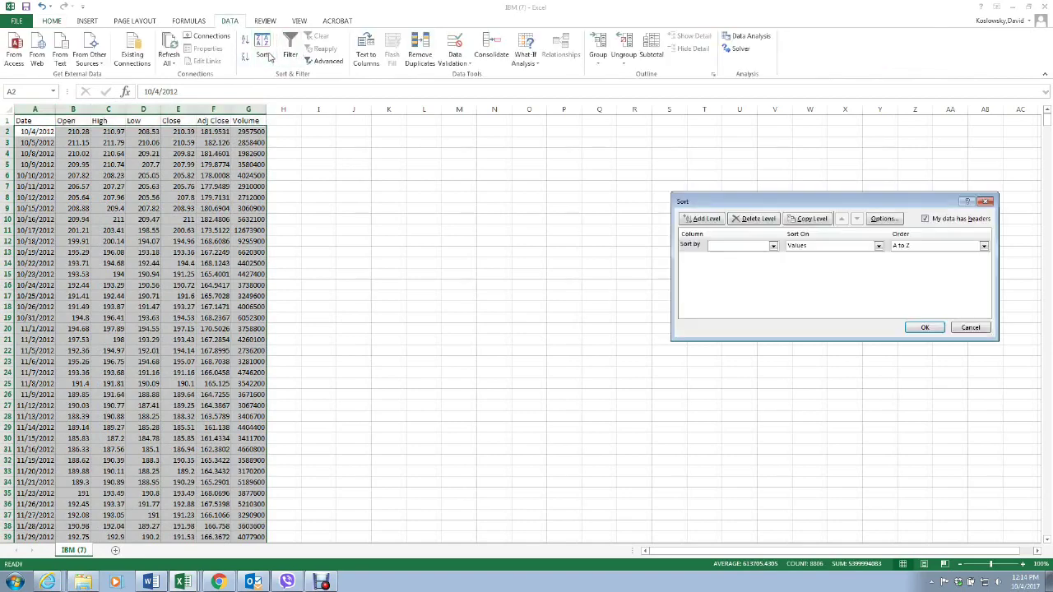
pyautogui.click(774, 245)
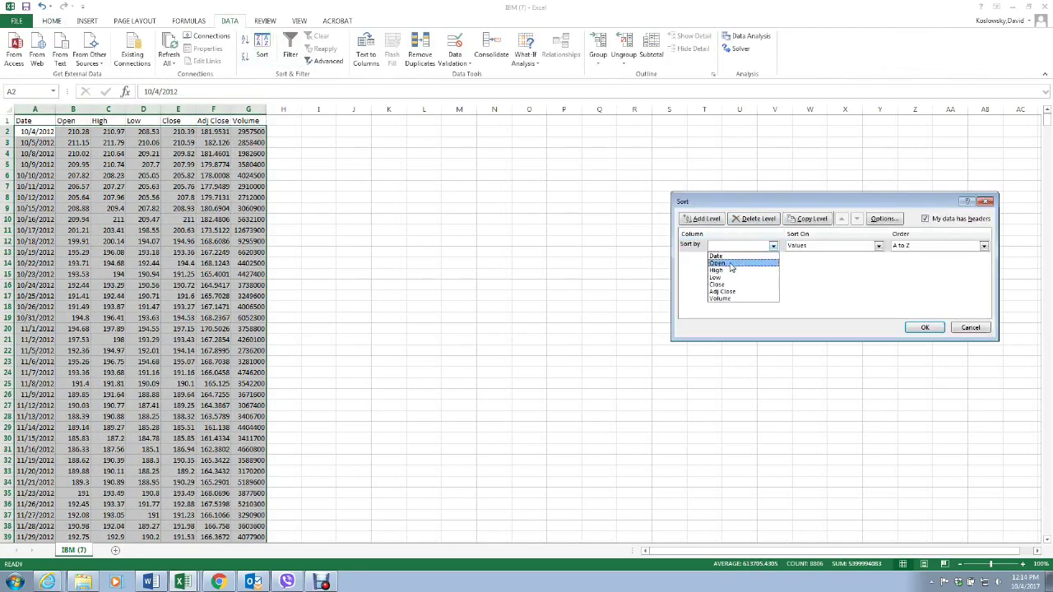
pyautogui.click(731, 258)
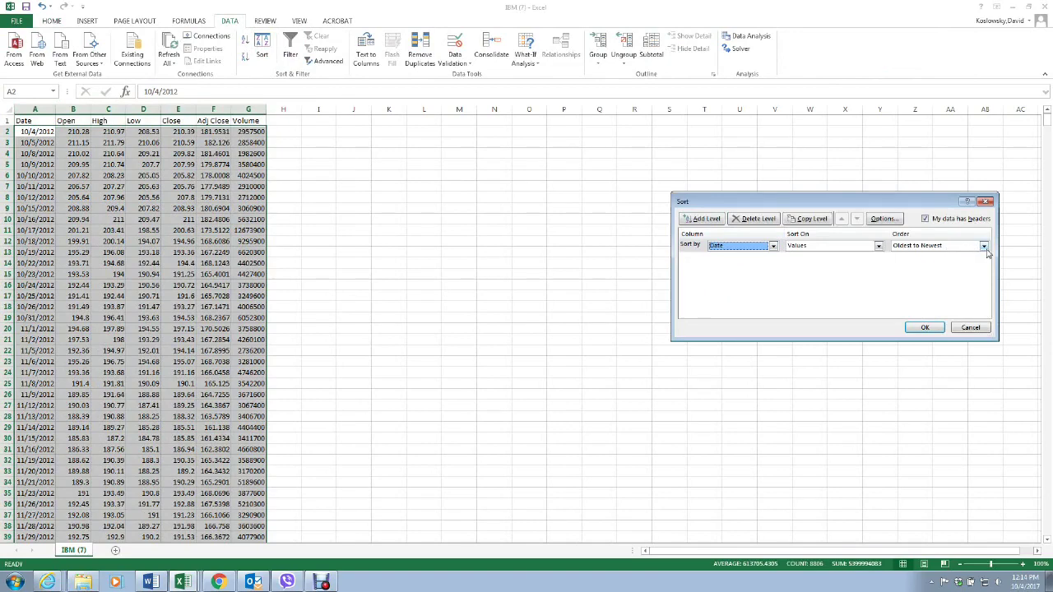
pyautogui.click(985, 248)
pyautogui.click(959, 264)
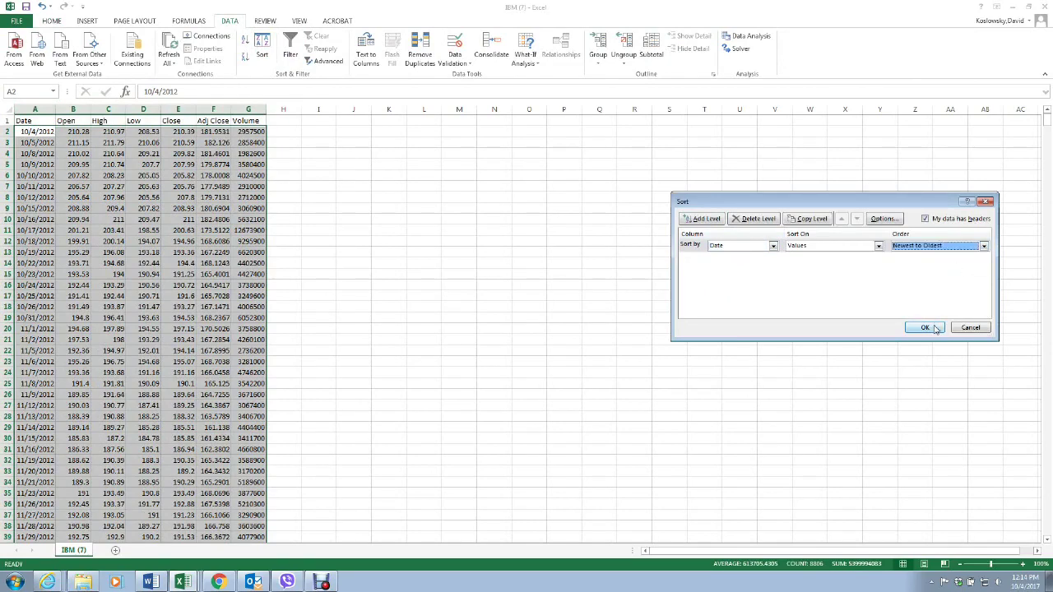
pyautogui.click(924, 327)
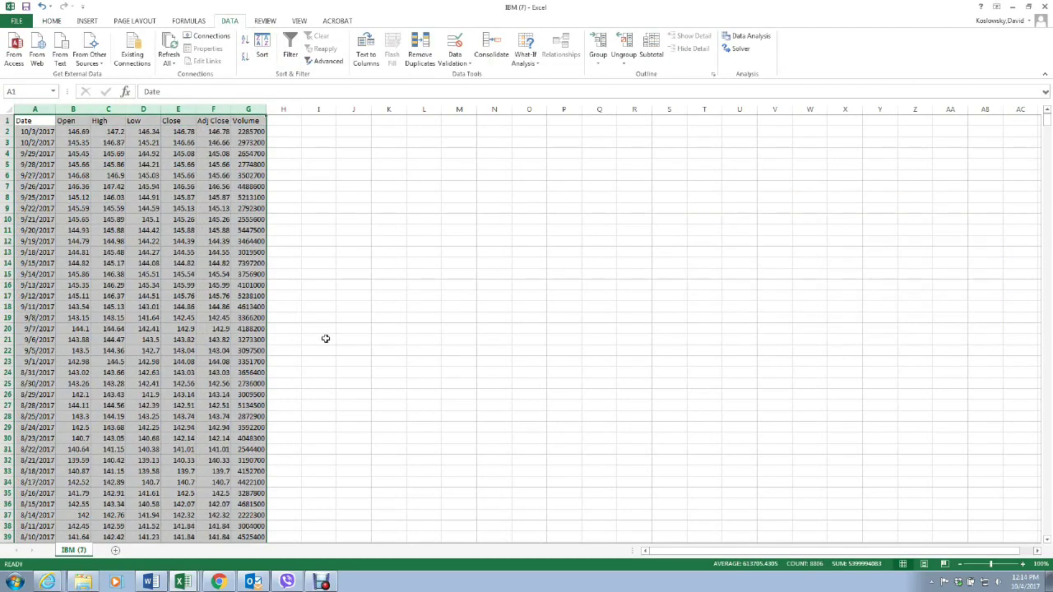
# Copy the sorted columns A to G and paste them at cell A1 of the IBM monte carlo TEMPLATE workbook
pyautogui.rightClick(91, 172)
pyautogui.click(118, 194)
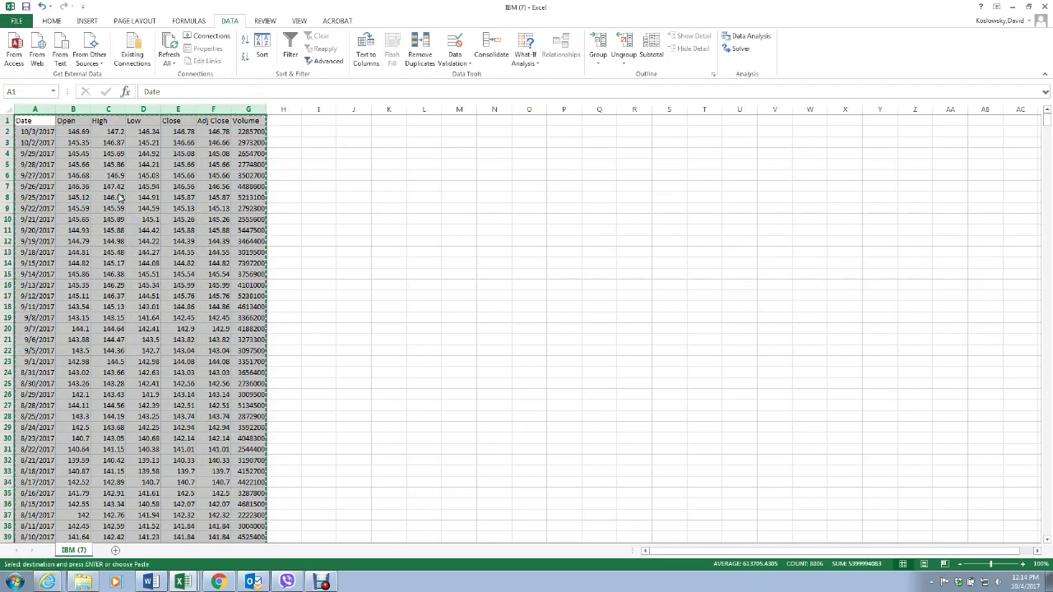
pyautogui.click(1014, 8)
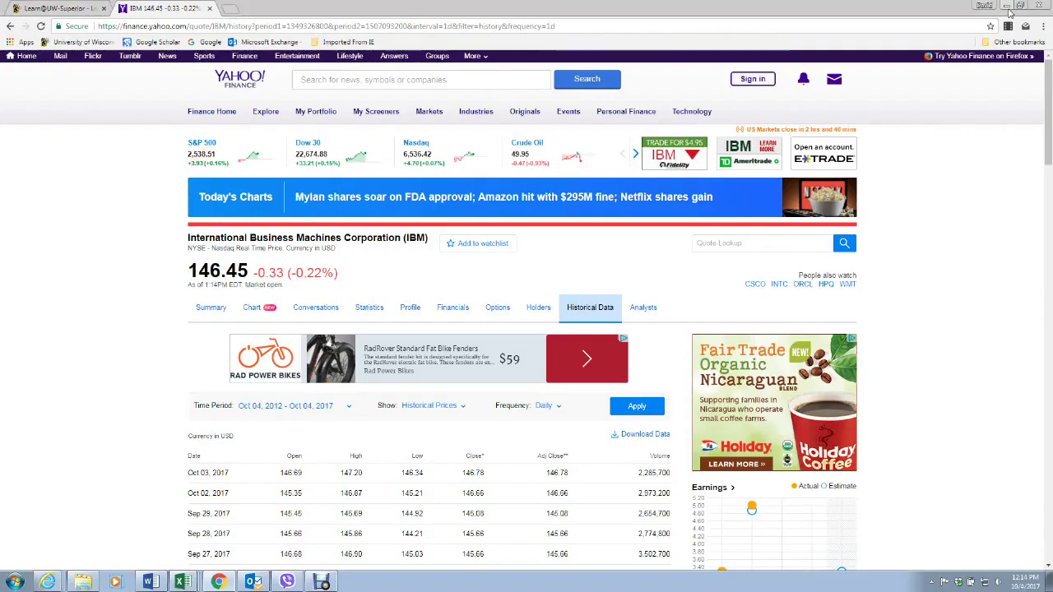
pyautogui.click(189, 581)
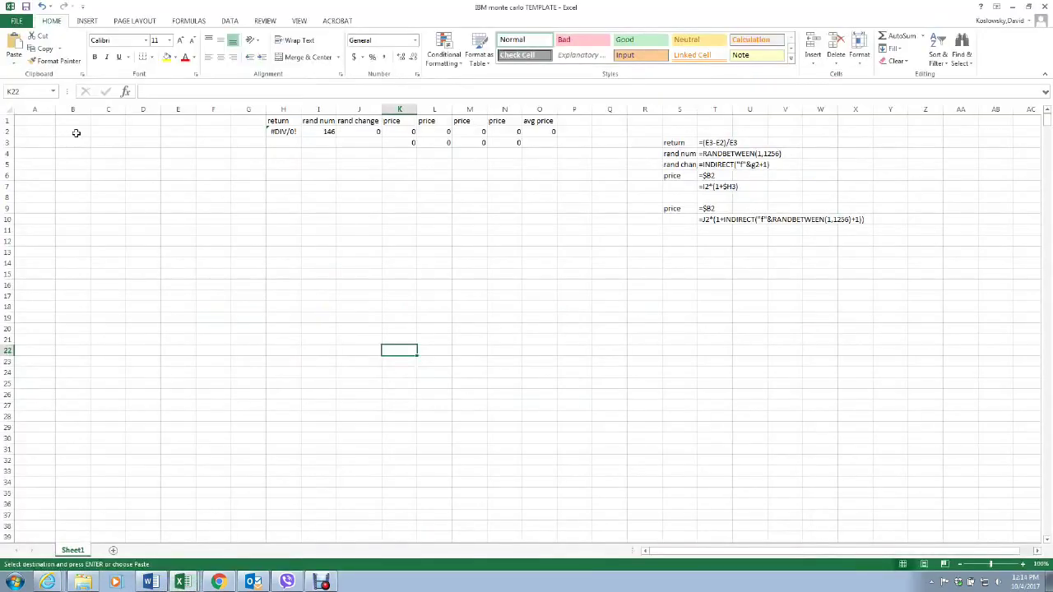
pyautogui.click(35, 120)
pyautogui.rightClick(35, 120)
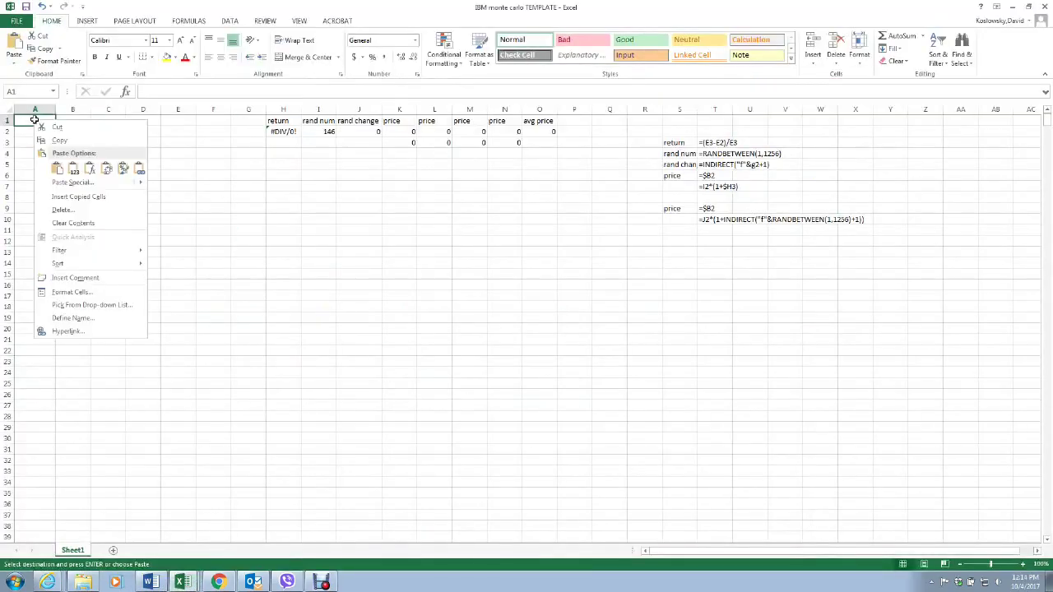
pyautogui.click(55, 168)
pyautogui.click(348, 263)
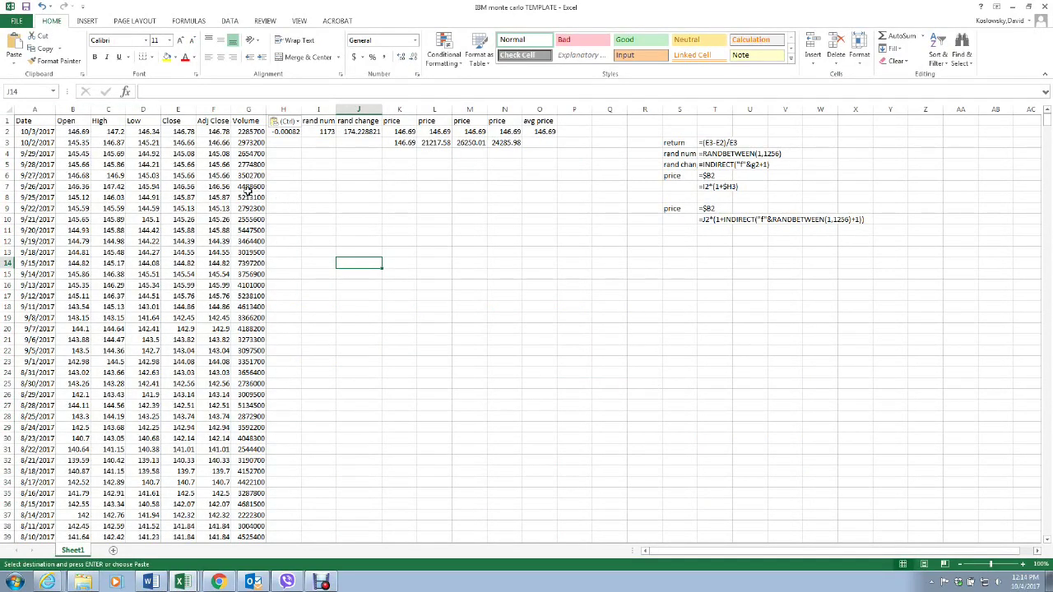
# Delete the Adj Close and Volume columns from the template sheet
pyautogui.click(219, 109)
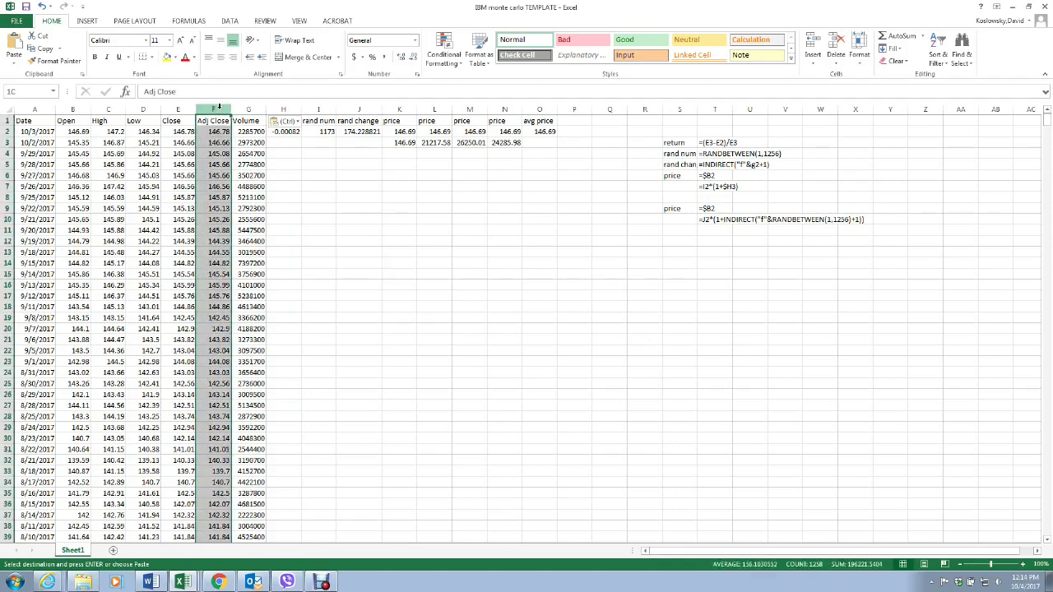
pyautogui.moveTo(219, 107); pyautogui.dragTo(247, 108)
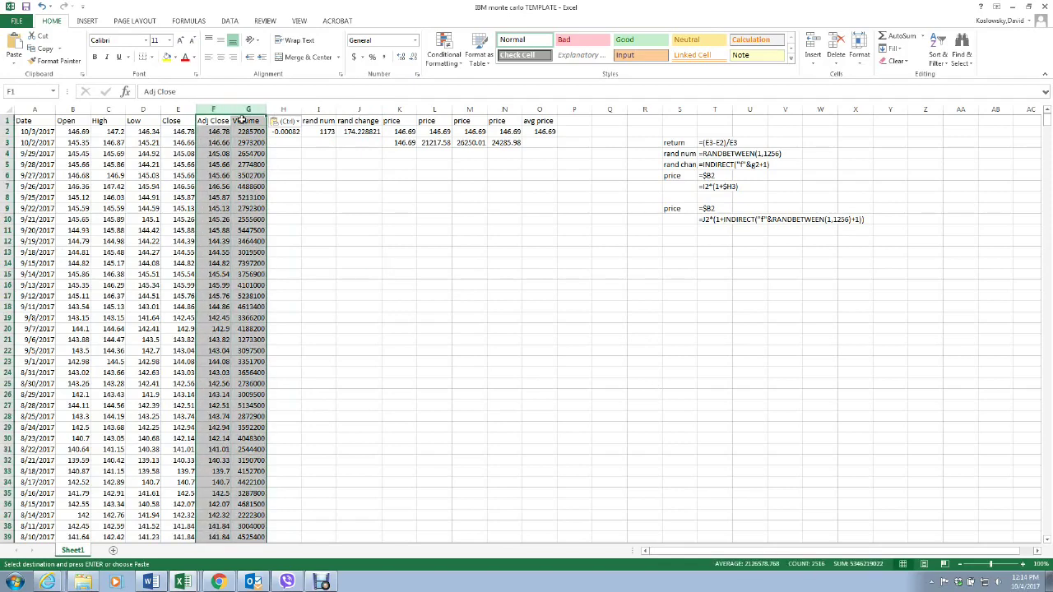
pyautogui.rightClick(234, 135)
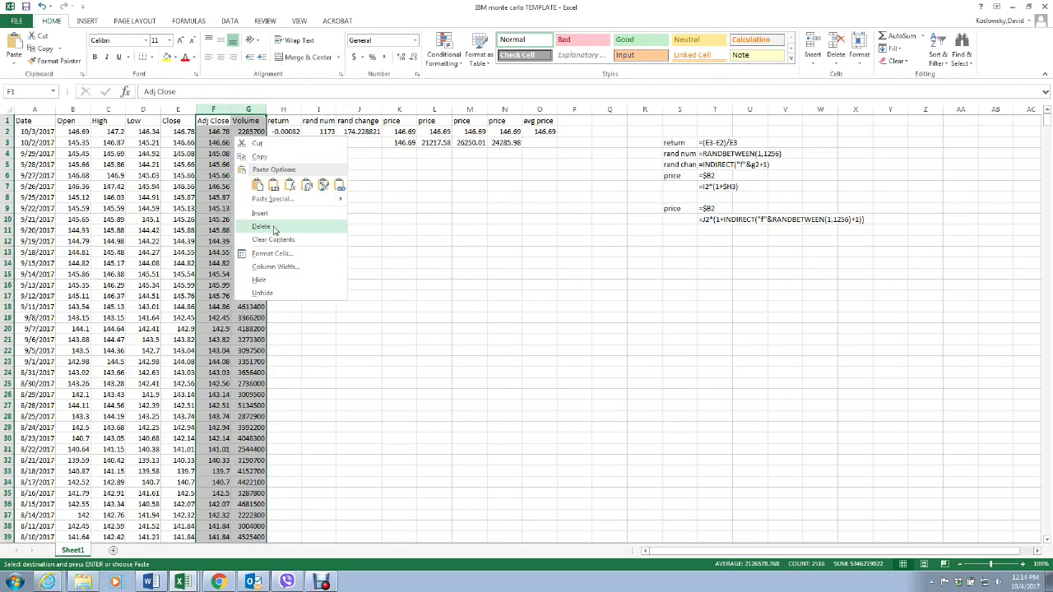
pyautogui.click(275, 230)
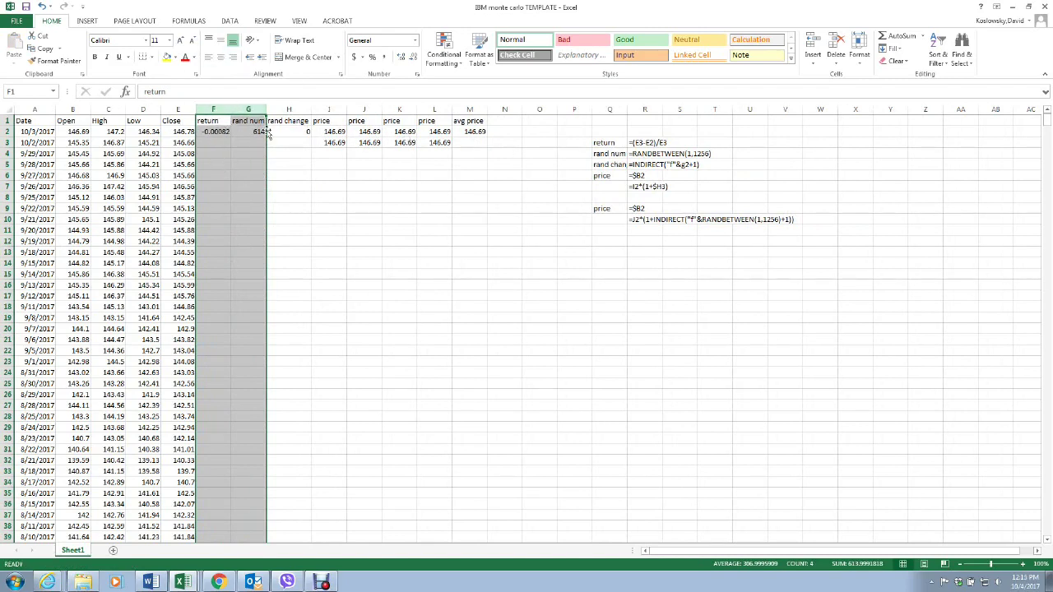
pyautogui.click(247, 230)
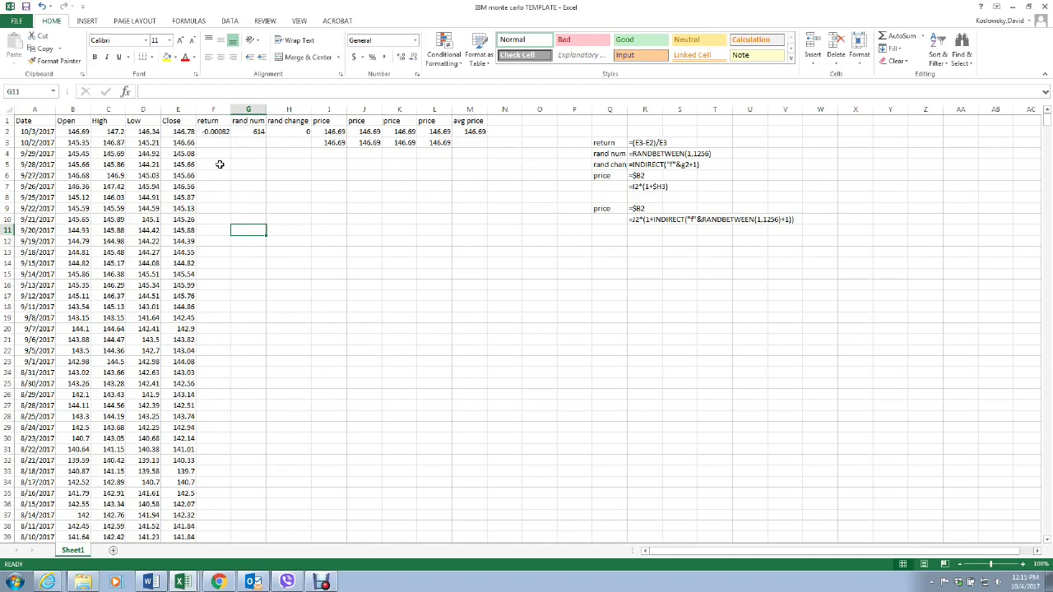
# Fill the return formula =(E3-E2)/E3 from F2 down column F to the last row of price data
pyautogui.click(223, 134)
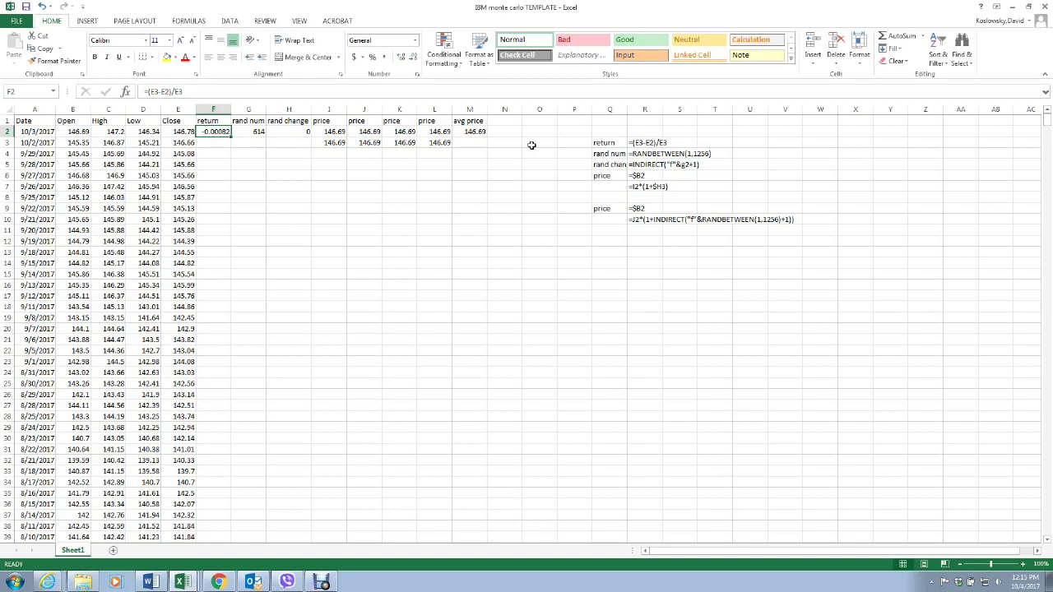
pyautogui.doubleClick(232, 135)
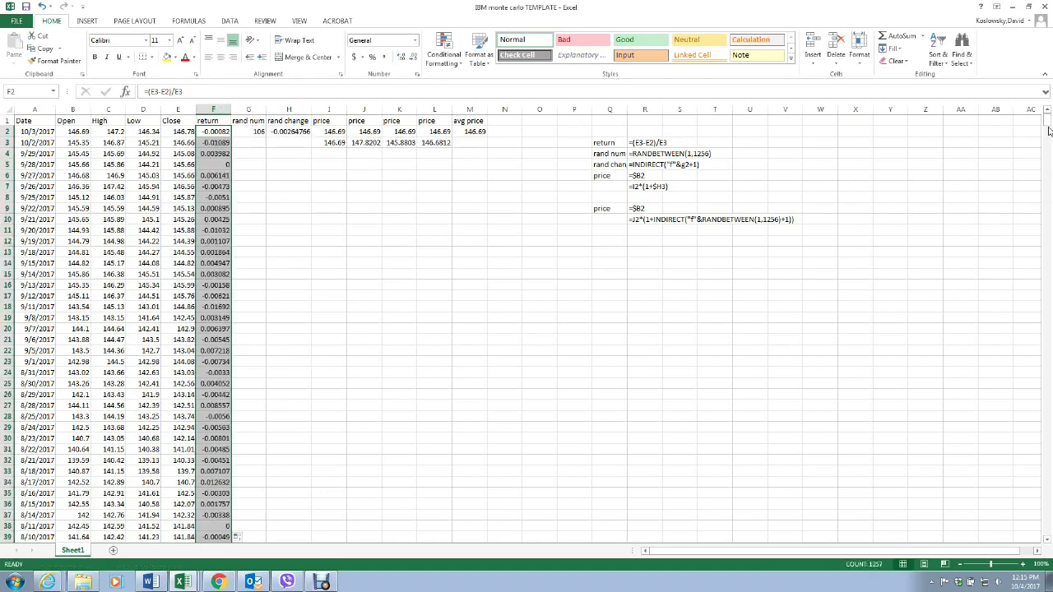
pyautogui.moveTo(1049, 130); pyautogui.dragTo(1047, 531)
pyautogui.scroll(-2, 663, 458)
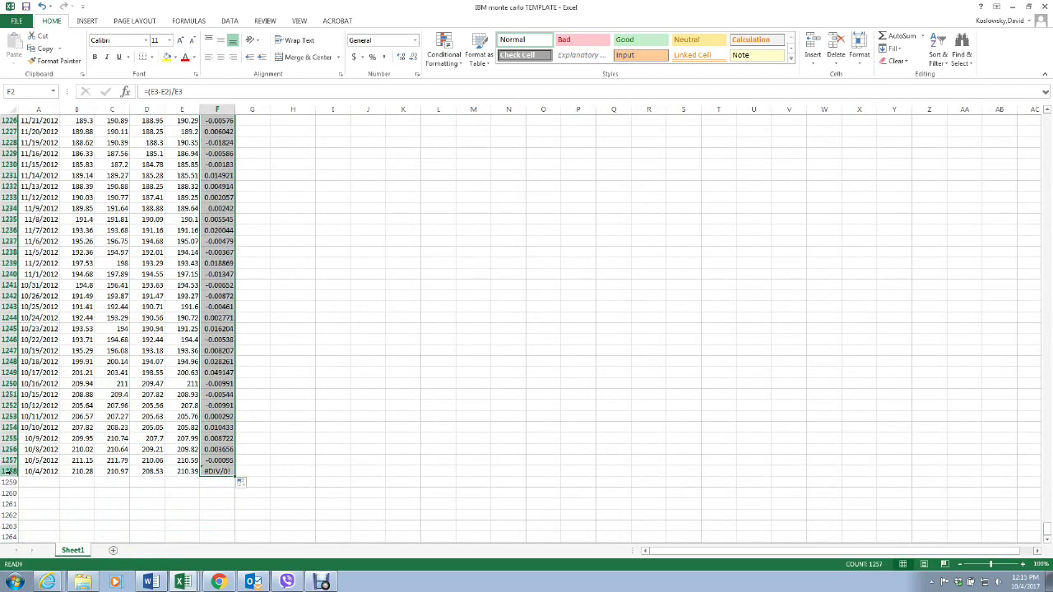
# Clear the return formula from cell F1258 in the last row of price data
pyautogui.click(216, 472)
pyautogui.rightClick(218, 470)
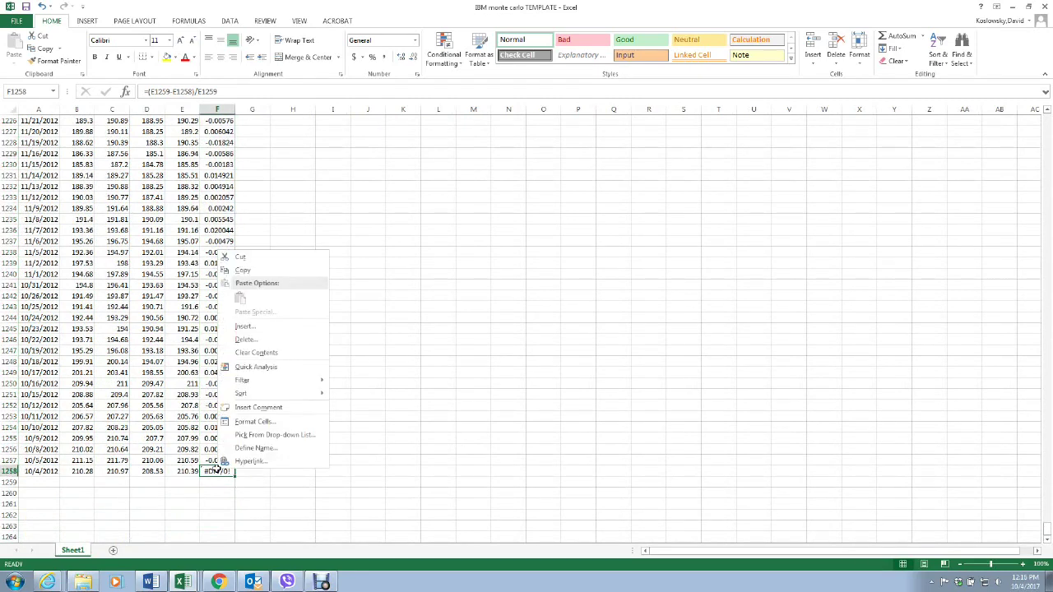
pyautogui.click(270, 353)
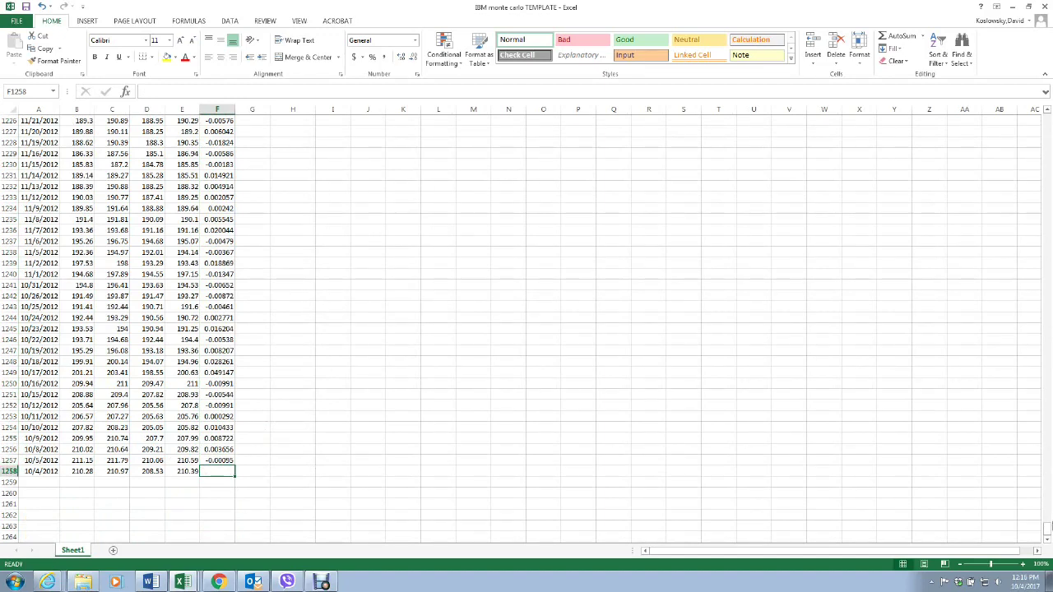
# Fill the rand num formula =RANDBETWEEN(1,1256) from G2 down column G to the last row of price data
pyautogui.moveTo(1048, 527); pyautogui.dragTo(1047, 118)
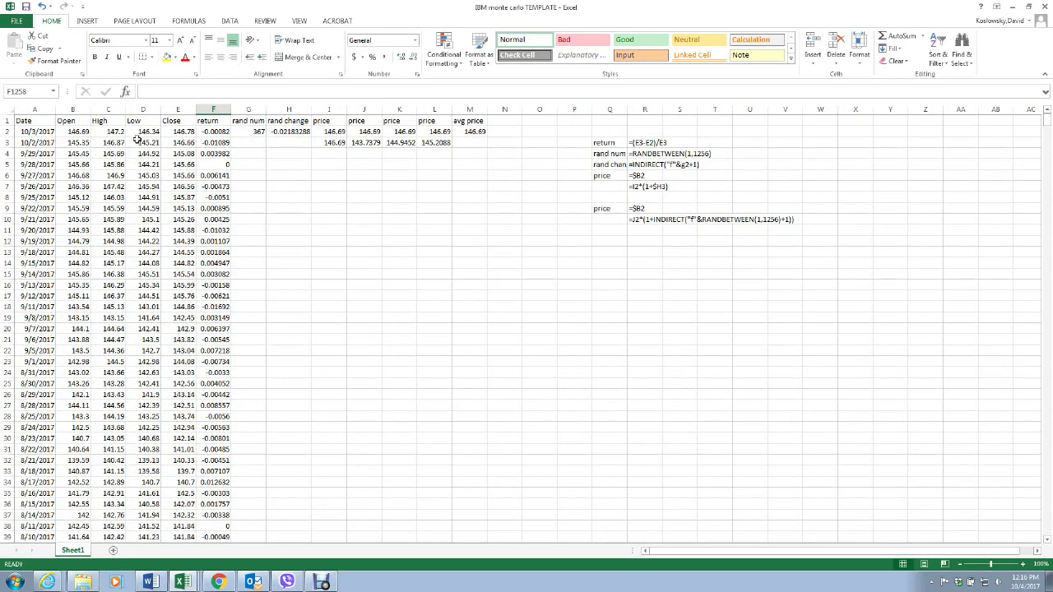
pyautogui.click(249, 133)
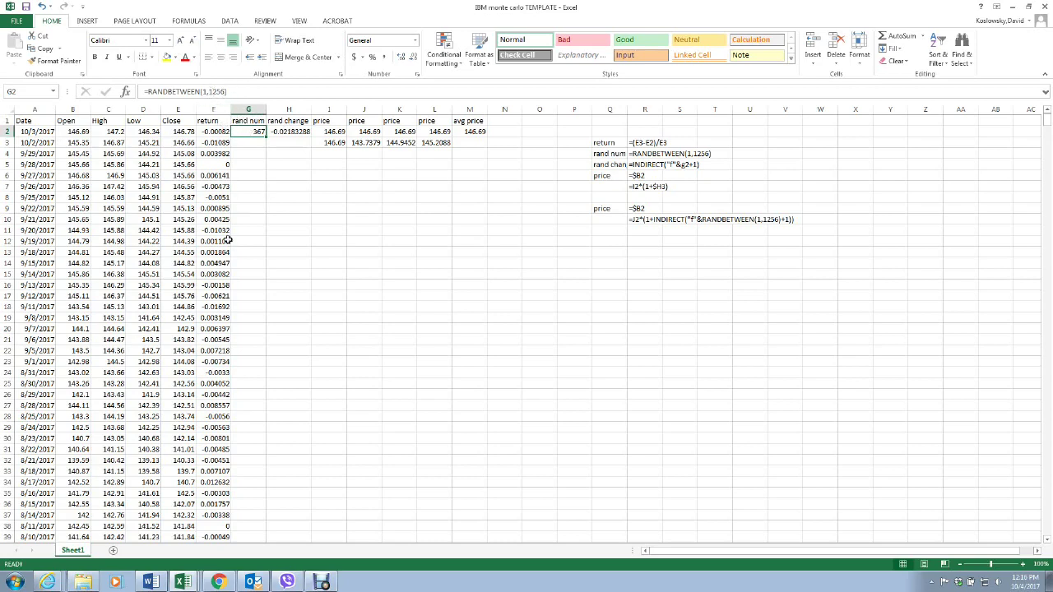
pyautogui.doubleClick(266, 137)
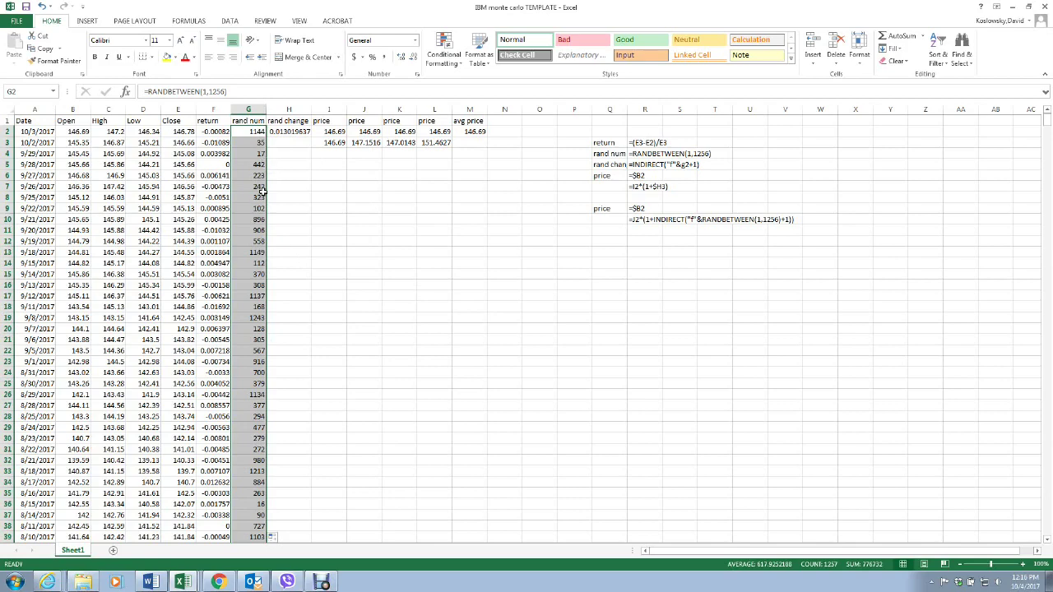
# Fill the rand change formula =INDIRECT("f"&G2+1) from H2 down column H to the last data row and save the workbook
pyautogui.click(300, 123)
pyautogui.click(305, 133)
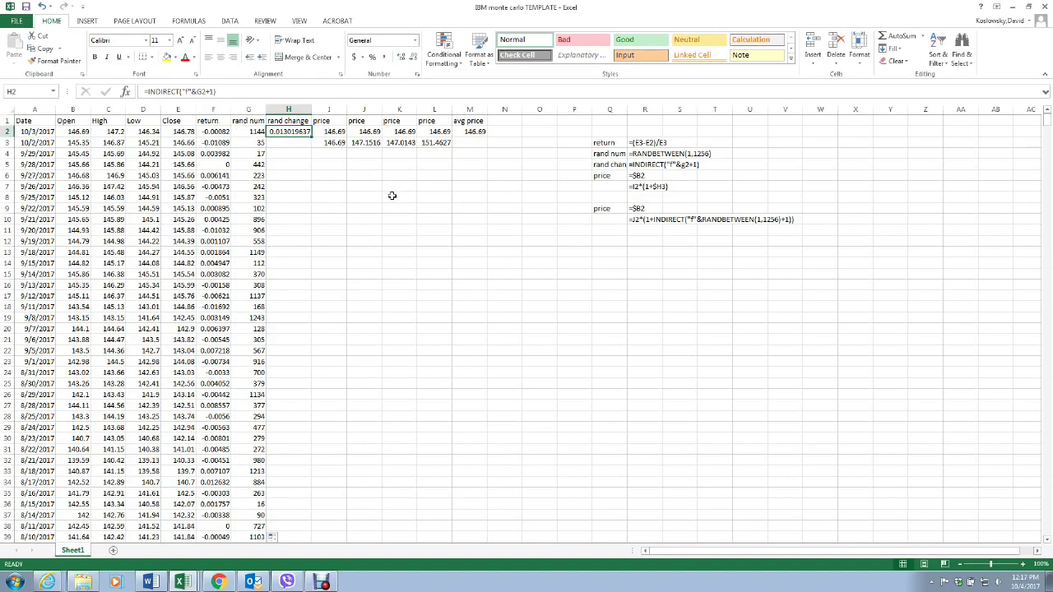
pyautogui.doubleClick(311, 138)
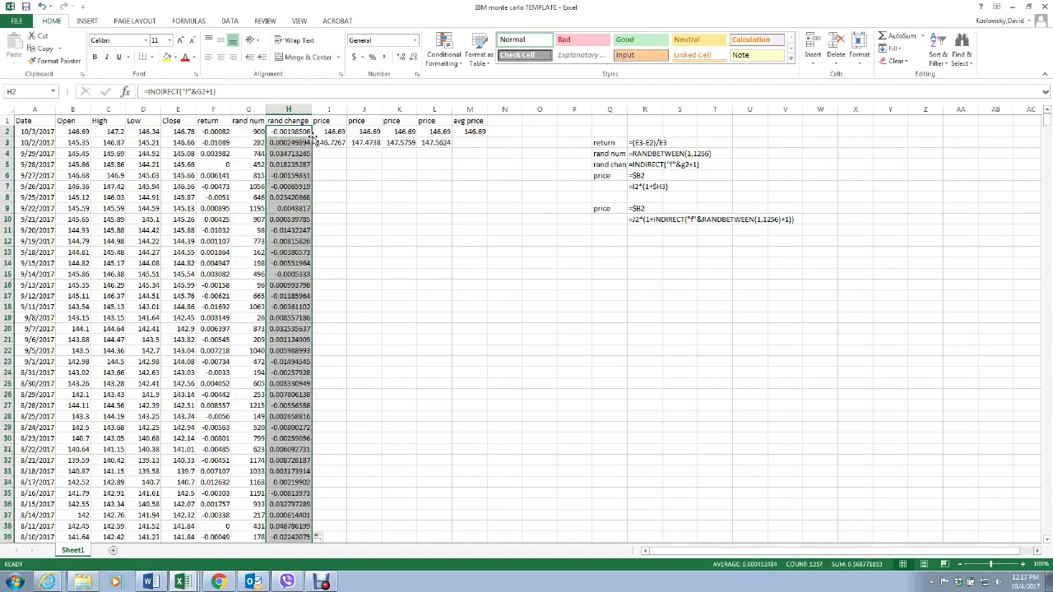
pyautogui.click(26, 7)
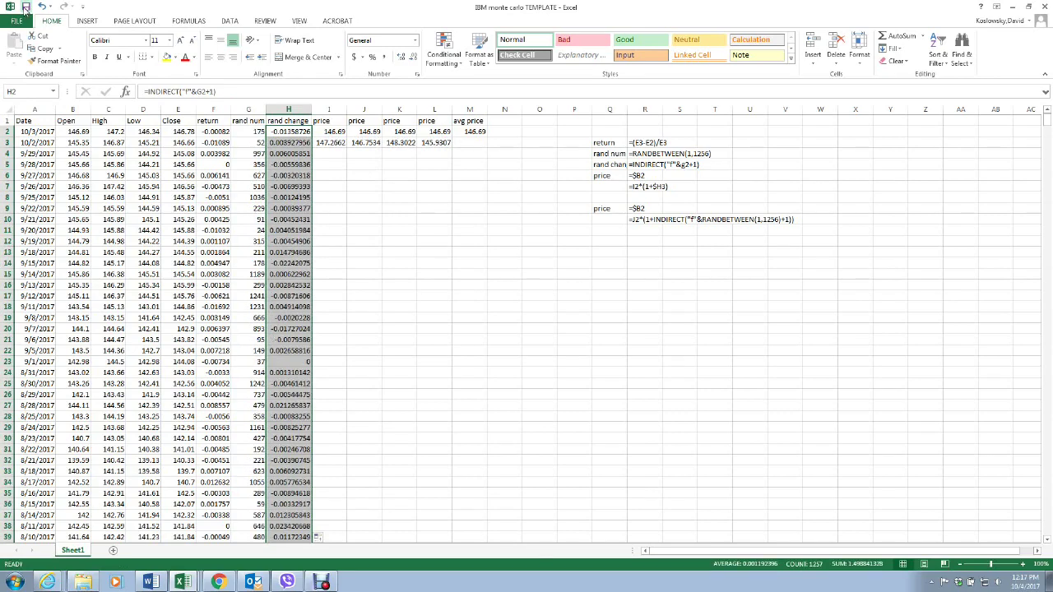
pyautogui.click(25, 7)
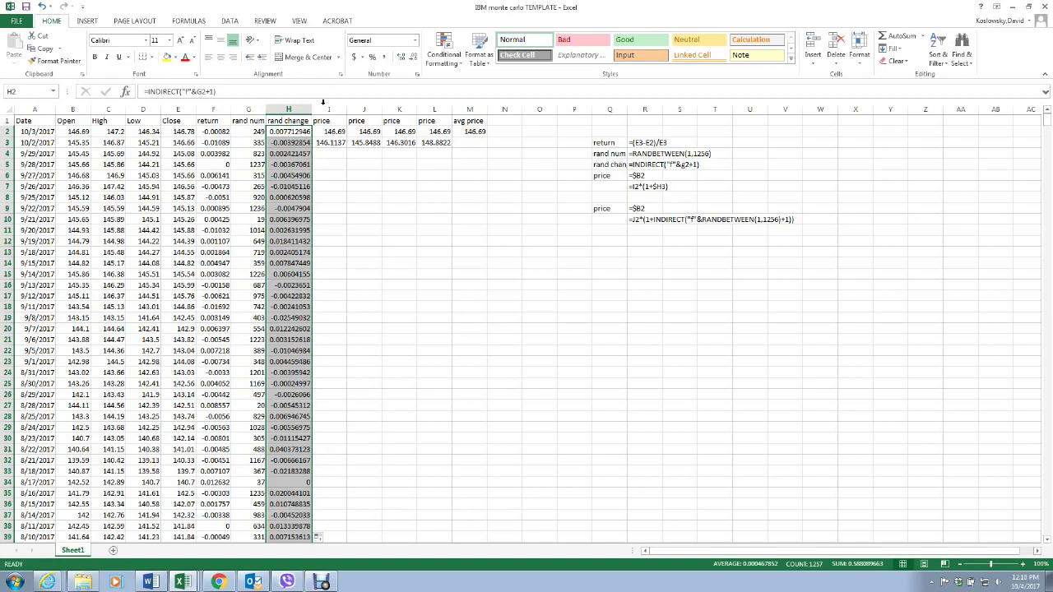
# Fill the simulated price formula =I2*(1+$H3) from I3 down column I to the last data row
pyautogui.click(340, 134)
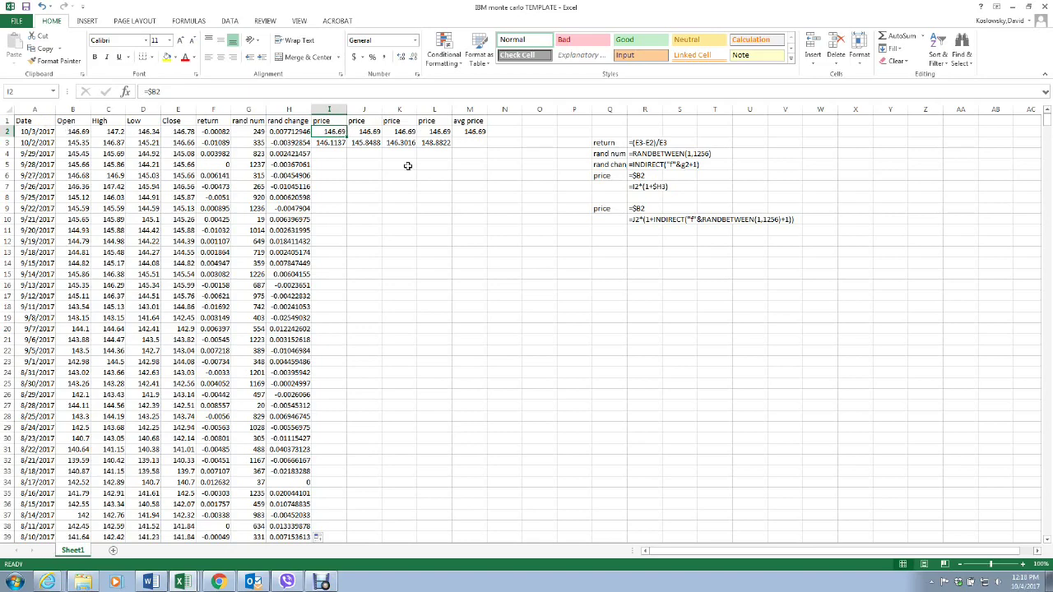
pyautogui.click(331, 143)
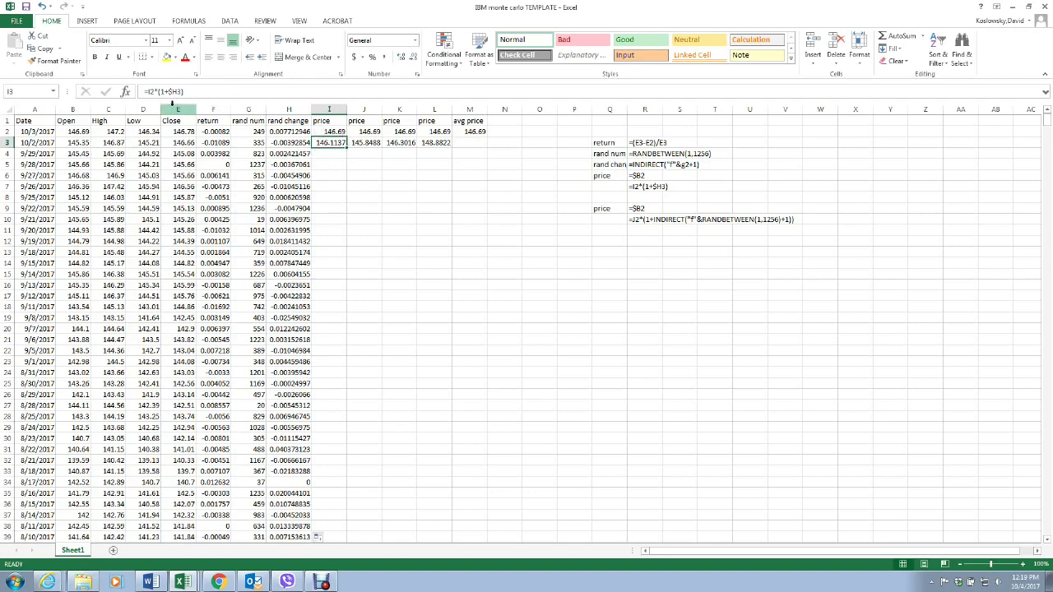
pyautogui.doubleClick(346, 146)
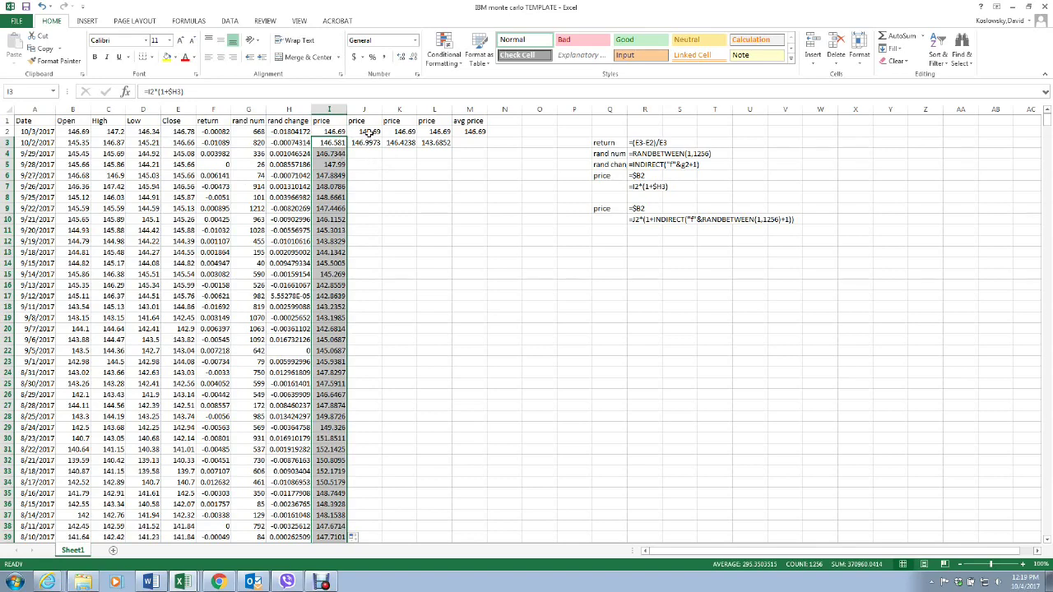
# Fill the simulated price formulas, such as =J2*(1+INDIRECT("f"&RANDBETWEEN(1,1256)+1)), from J3, K3 and L3 down their columns to the last data row
pyautogui.click(365, 132)
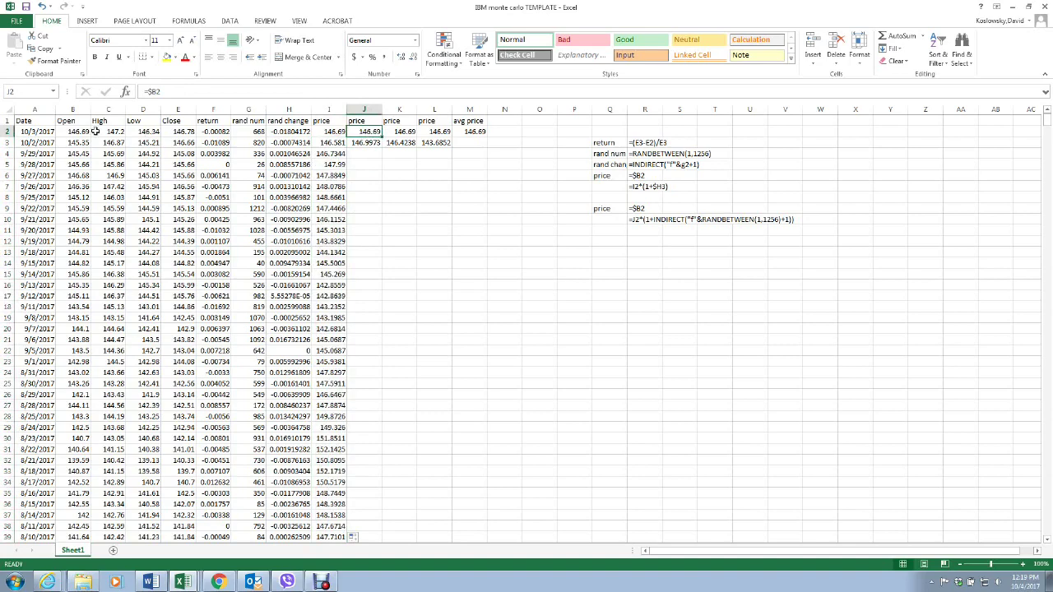
pyautogui.click(374, 143)
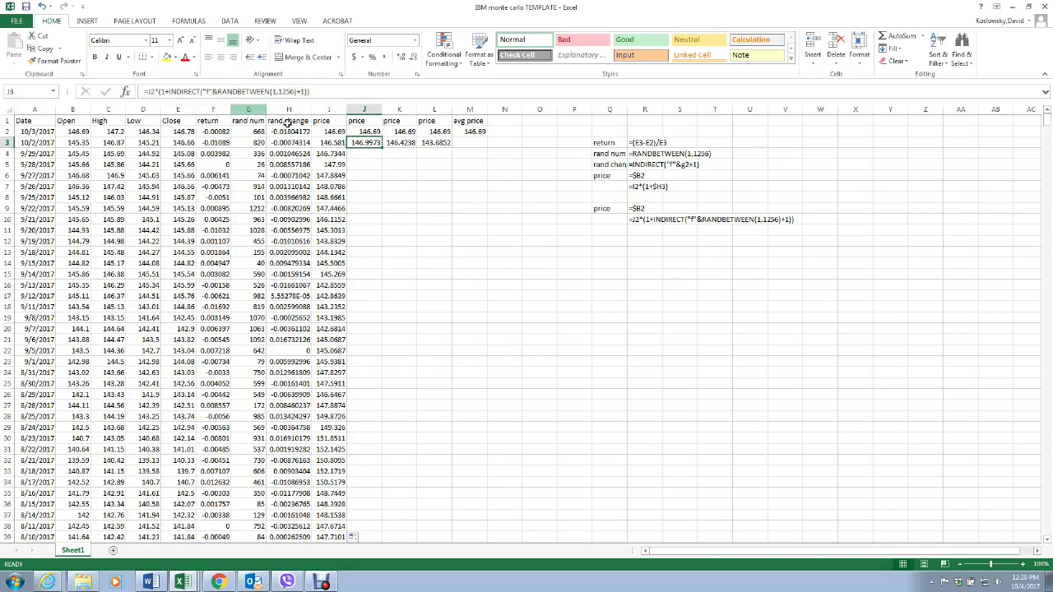
pyautogui.doubleClick(382, 146)
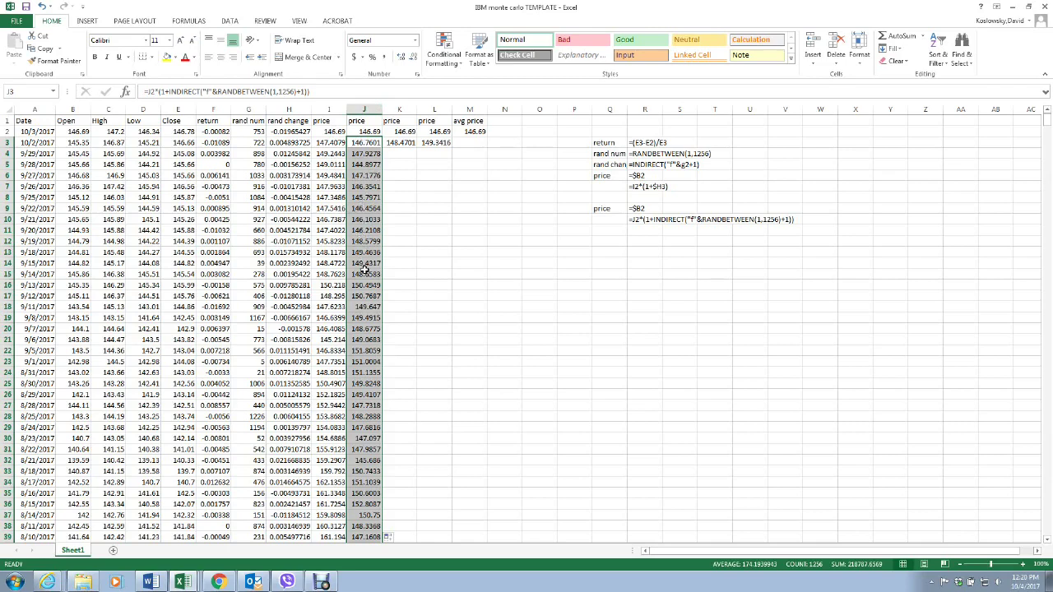
pyautogui.click(400, 143)
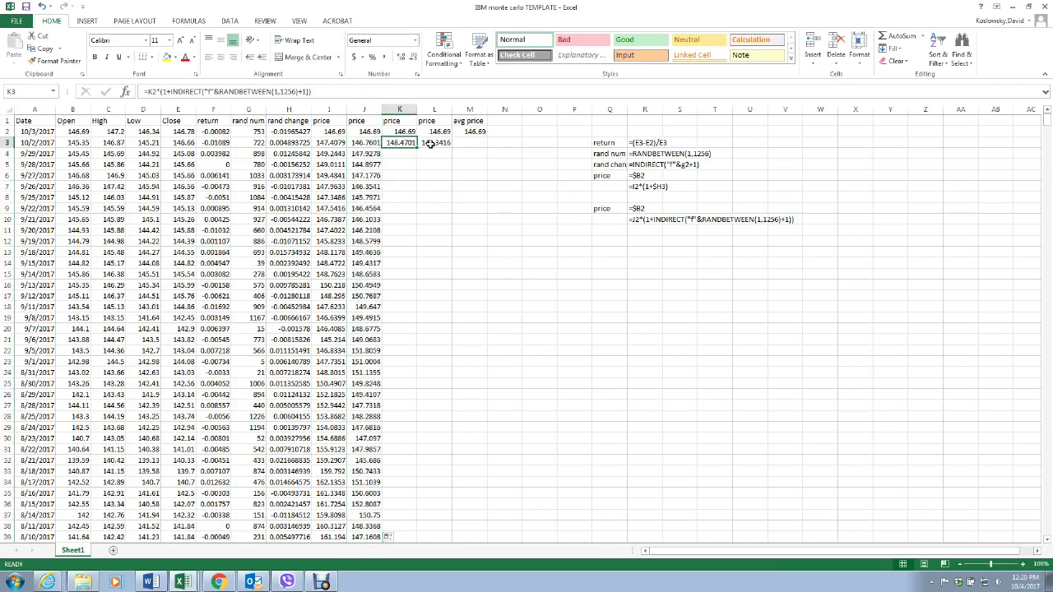
pyautogui.doubleClick(417, 147)
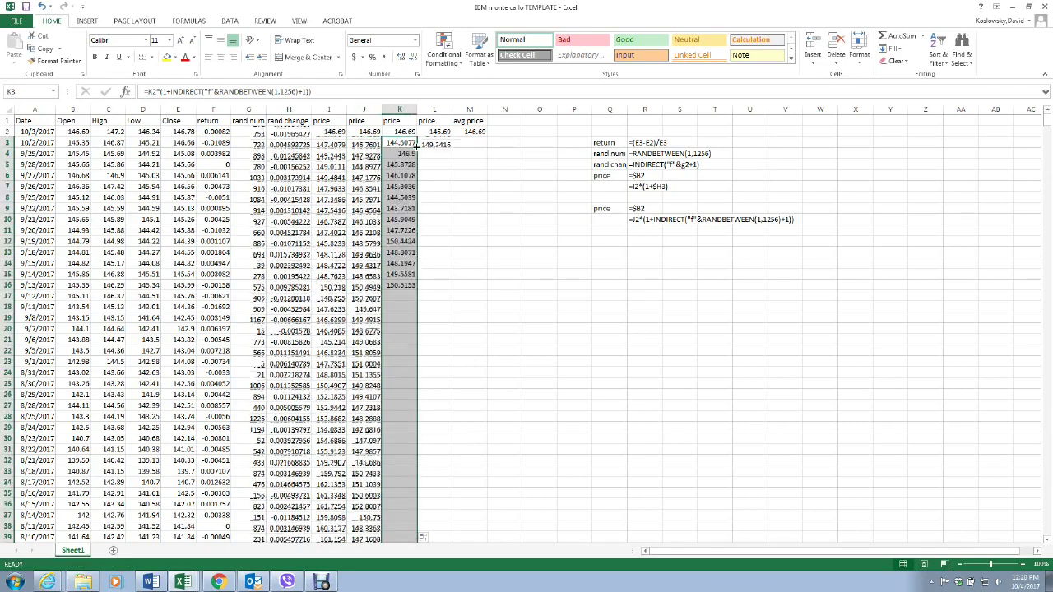
pyautogui.click(444, 143)
pyautogui.doubleClick(451, 146)
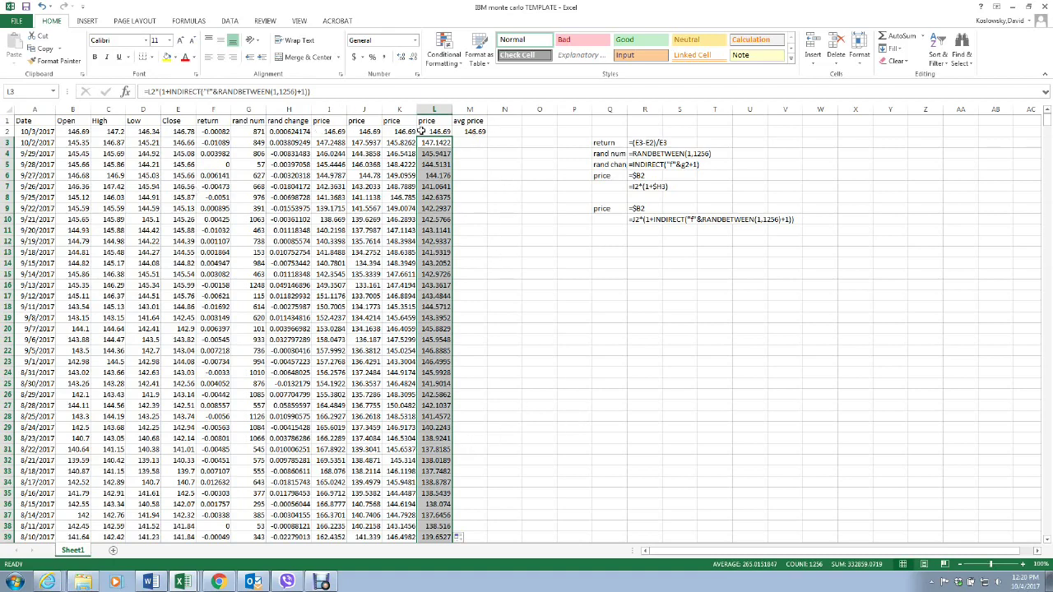
# Fill the avg price formula =AVERAGE(I2:L2) from M2 down column M to the last data row
pyautogui.click(474, 132)
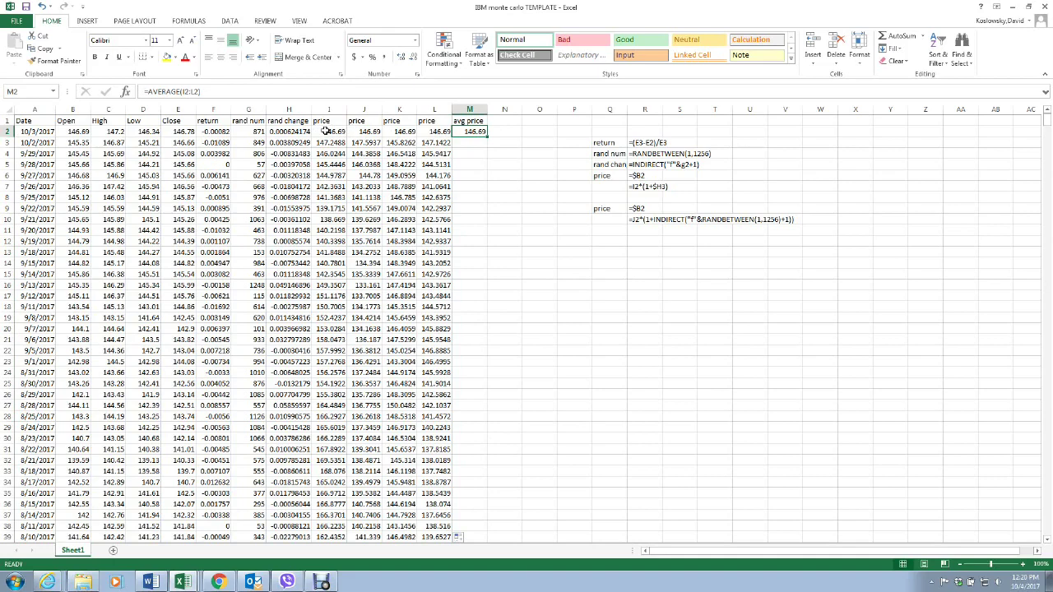
pyautogui.click(487, 137)
pyautogui.doubleClick(486, 137)
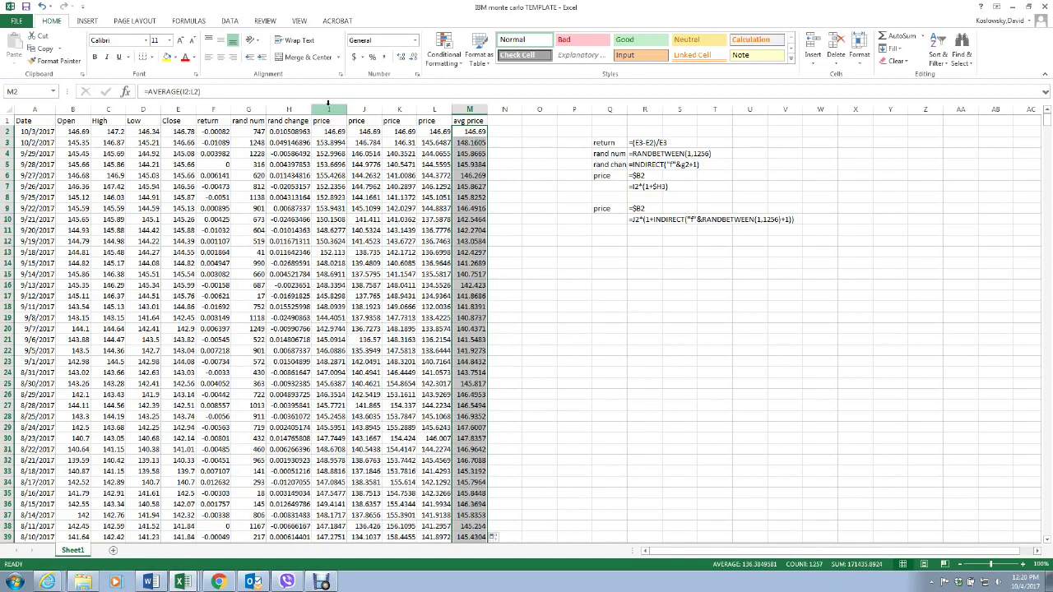
# Insert a line chart of the four price columns I to L, place it over columns O to V beside the data, and save the workbook
pyautogui.moveTo(326, 102); pyautogui.dragTo(434, 109)
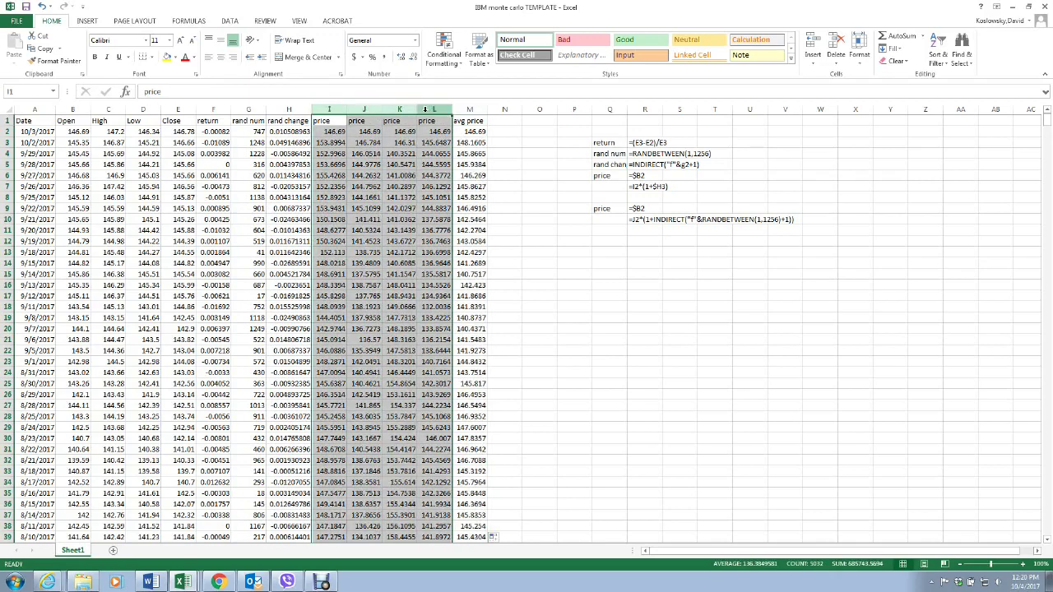
pyautogui.click(88, 20)
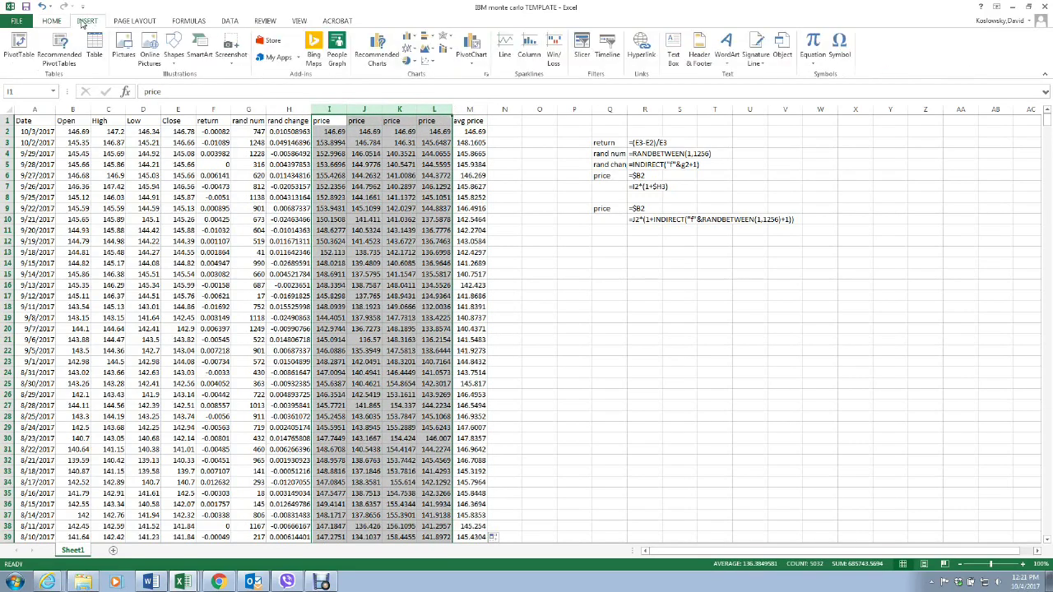
pyautogui.click(409, 48)
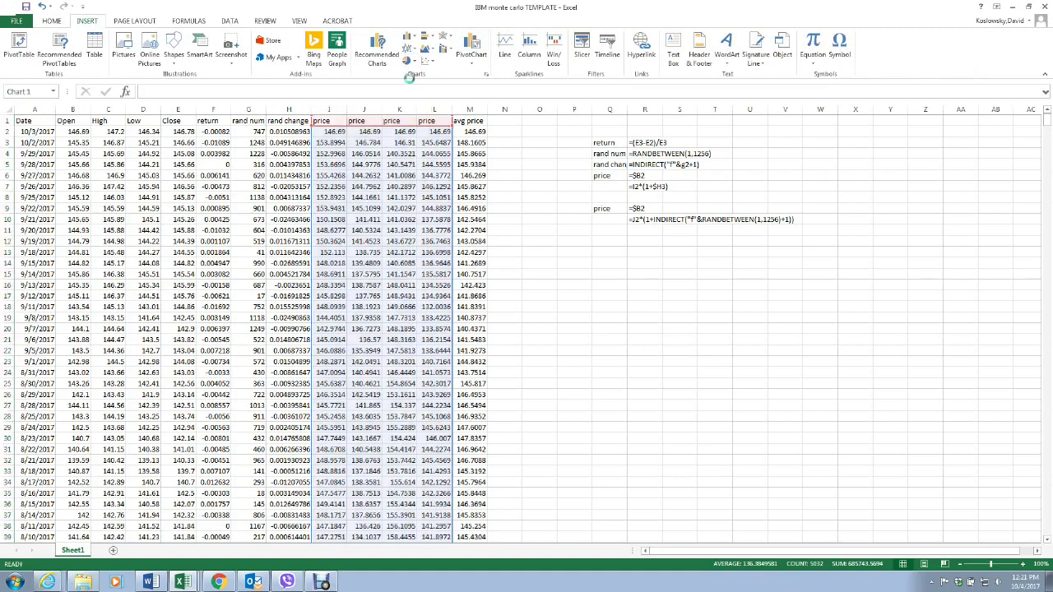
pyautogui.click(415, 90)
pyautogui.moveTo(579, 258); pyautogui.dragTo(699, 172)
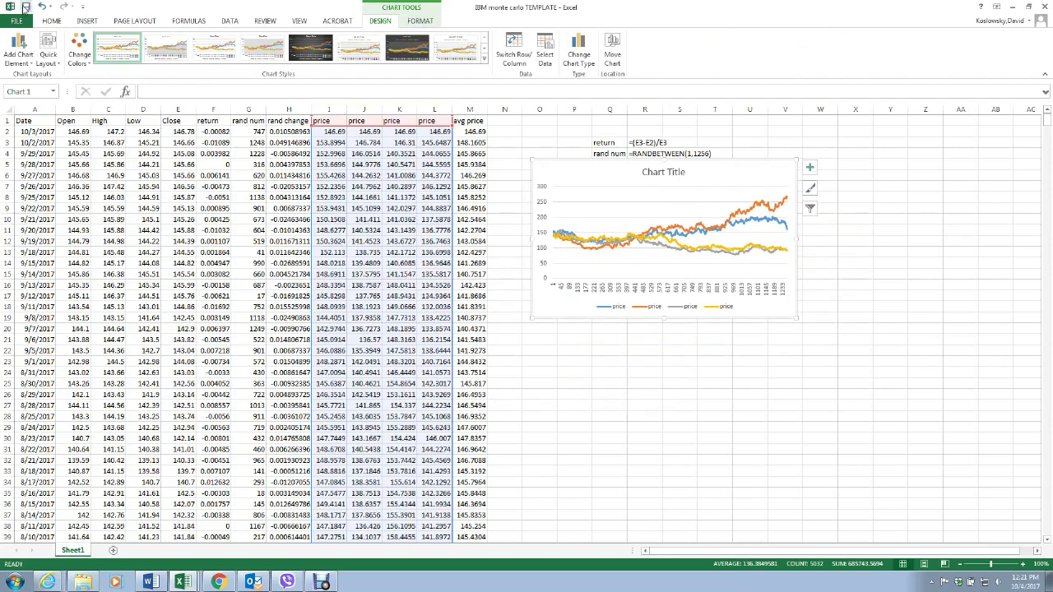
pyautogui.click(26, 7)
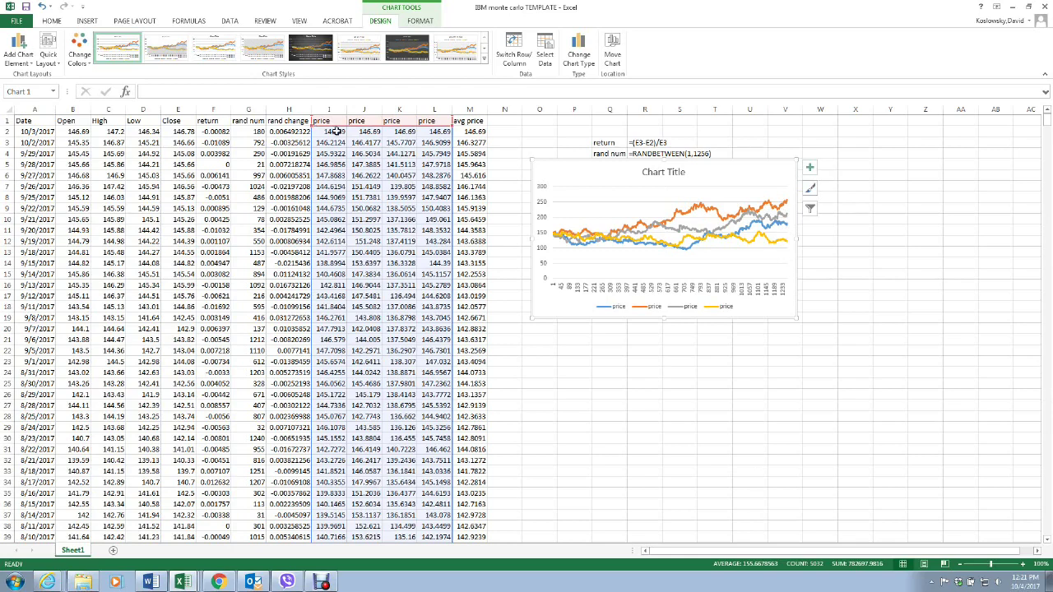
pyautogui.click(744, 436)
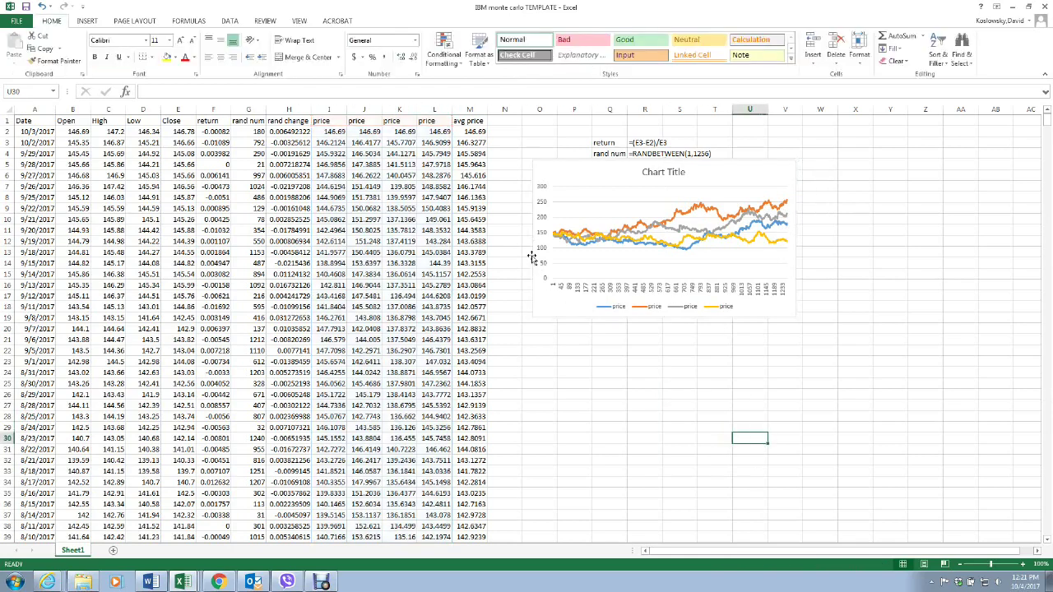
# Insert a line chart of the avg price column M and place it directly below the four-price chart
pyautogui.click(470, 109)
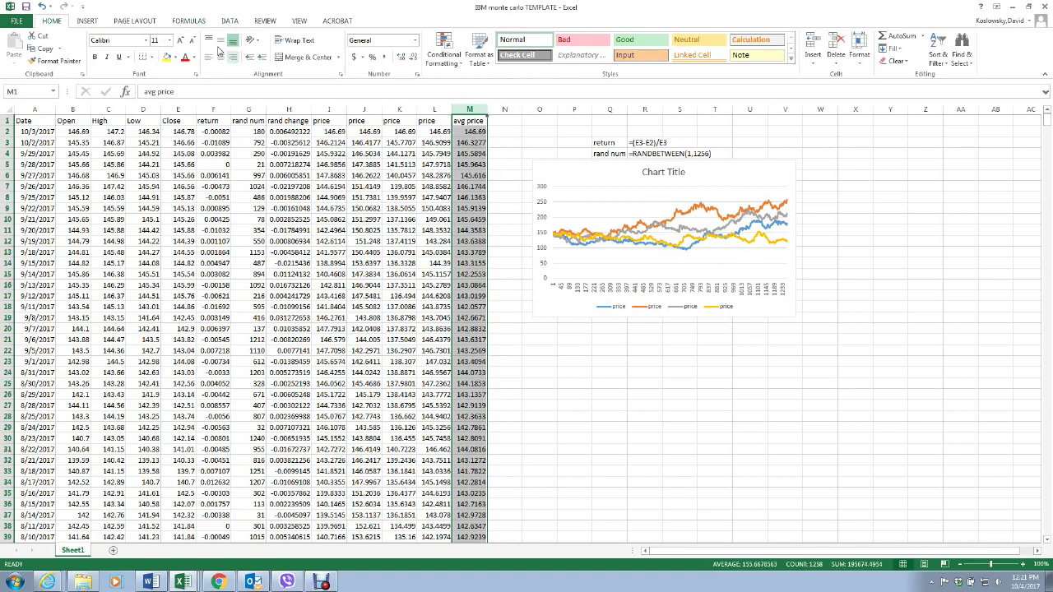
pyautogui.click(87, 21)
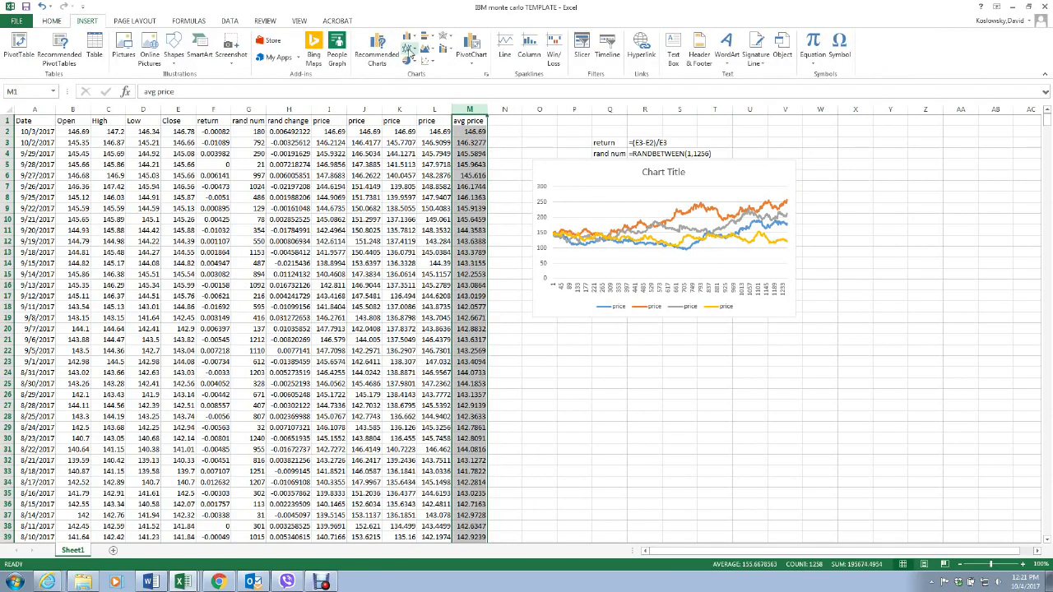
pyautogui.click(409, 49)
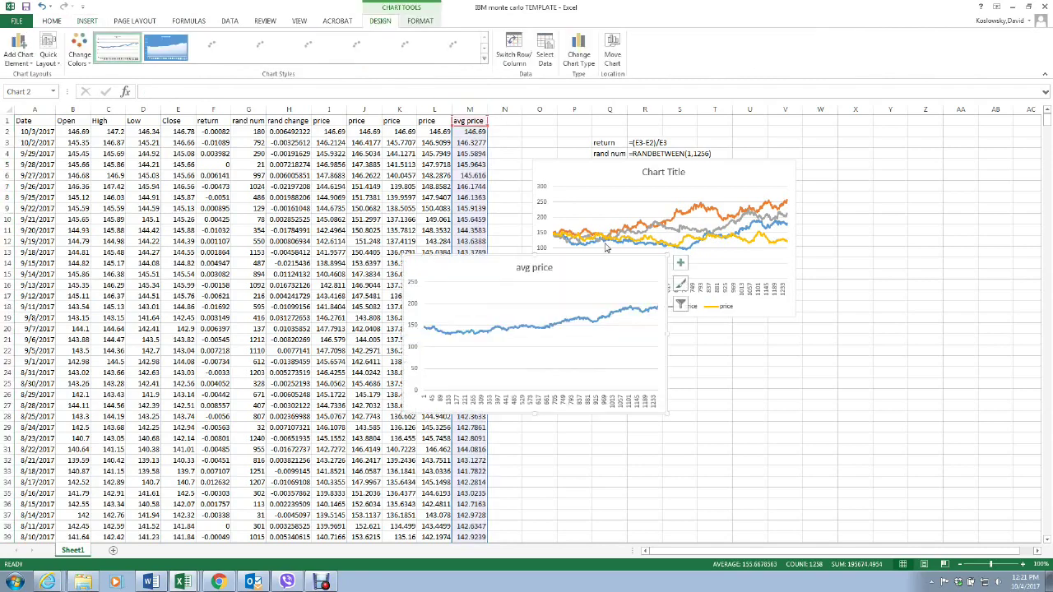
pyautogui.moveTo(582, 255)
pyautogui.mouseDown()
pyautogui.moveTo(750, 336)
pyautogui.moveTo(709, 320)
pyautogui.mouseUp()
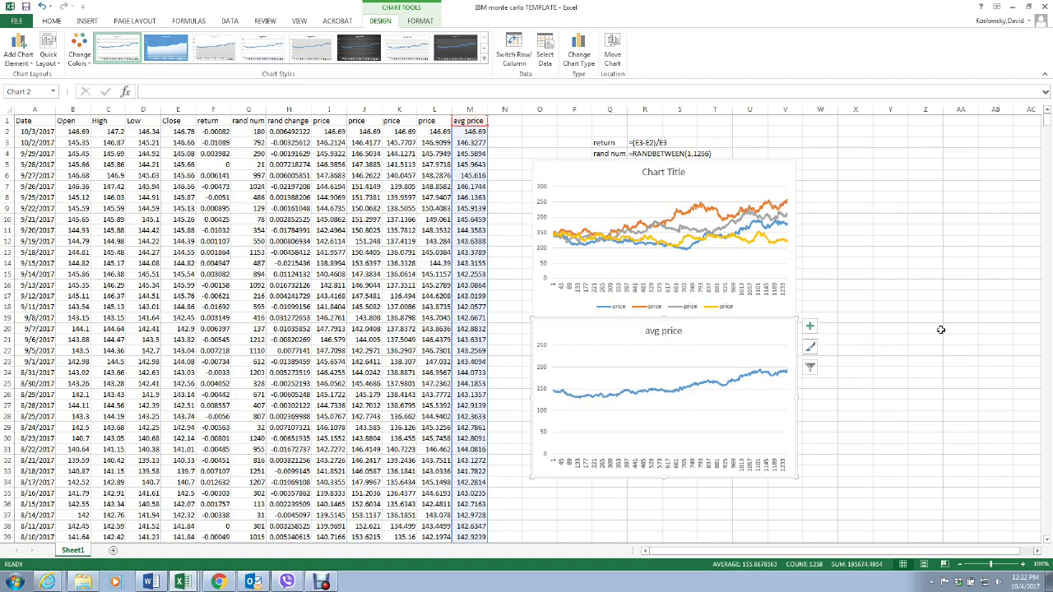
pyautogui.scroll(-2, 947, 302)
pyautogui.scroll(2, 950, 301)
# Insert a line chart of the return column F and align it below the avg price chart
pyautogui.click(213, 107)
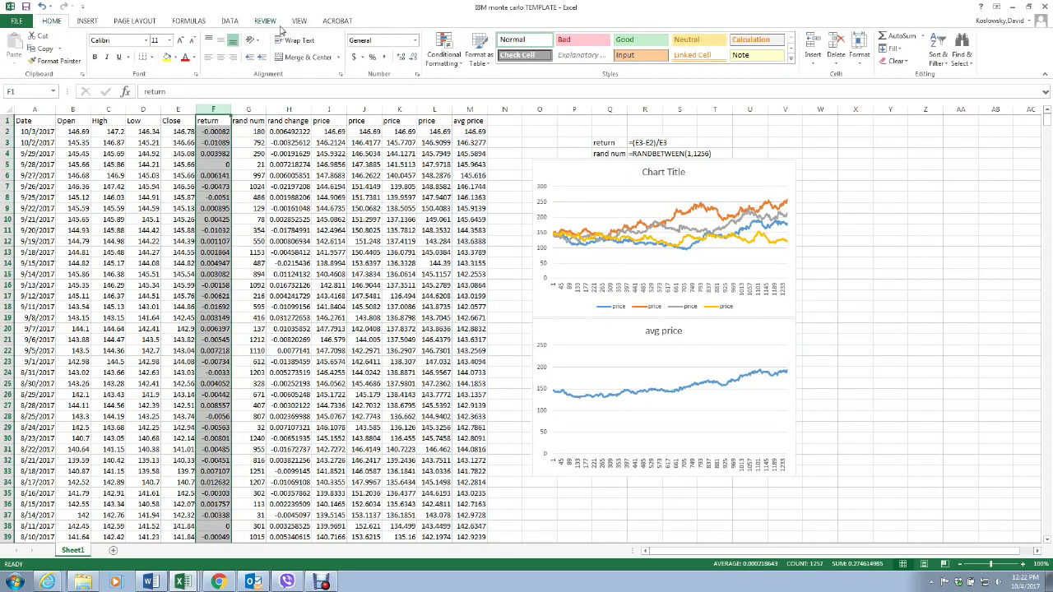
pyautogui.click(86, 22)
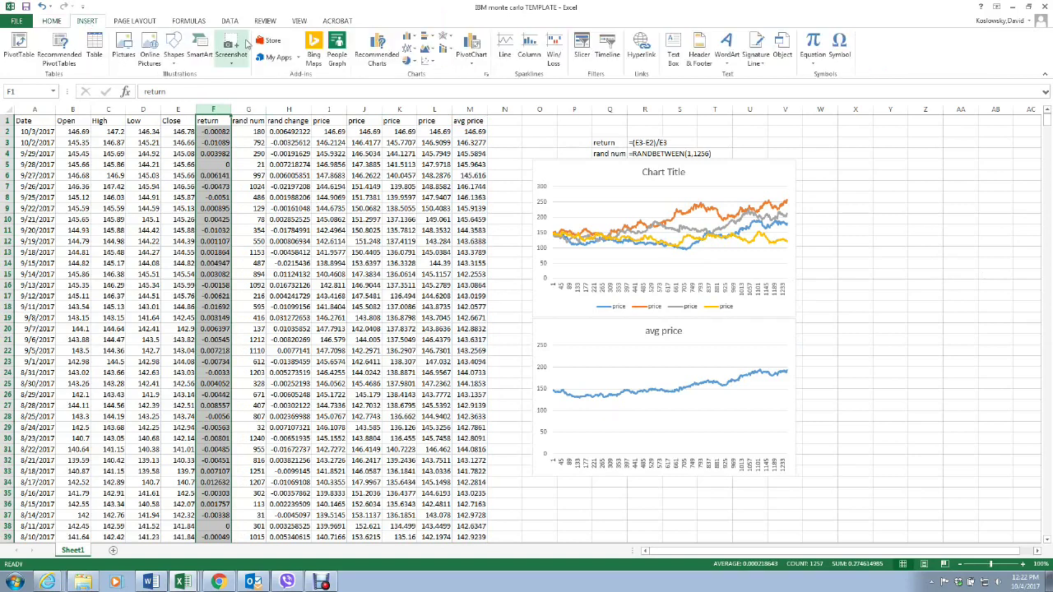
pyautogui.click(409, 77)
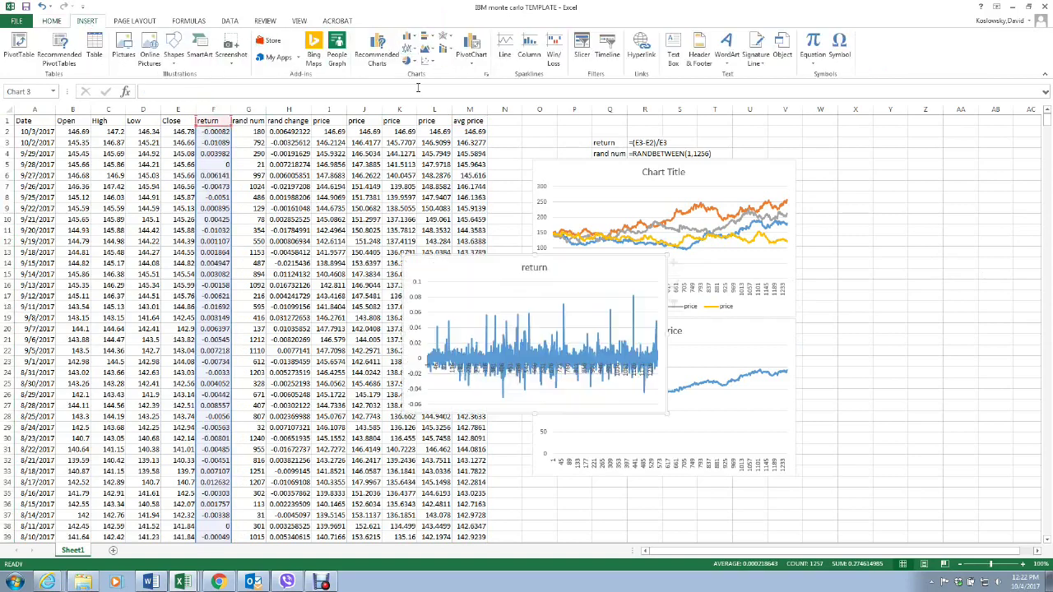
pyautogui.moveTo(519, 261); pyautogui.dragTo(638, 443)
pyautogui.scroll(-3, 812, 396)
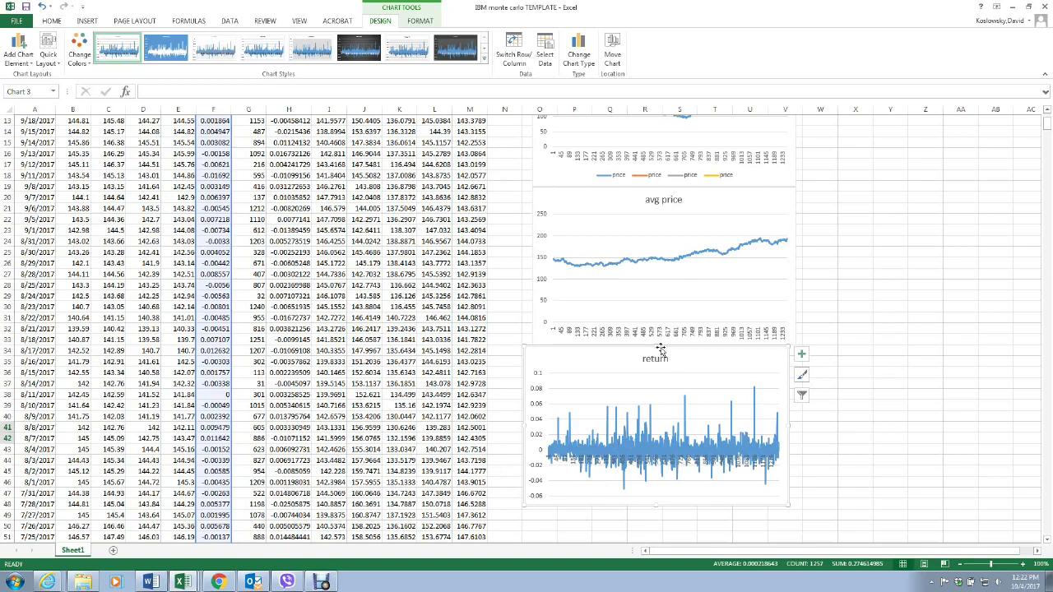
pyautogui.moveTo(660, 349)
pyautogui.mouseDown()
pyautogui.moveTo(678, 354)
pyautogui.moveTo(666, 352)
pyautogui.mouseUp()
pyautogui.click(898, 306)
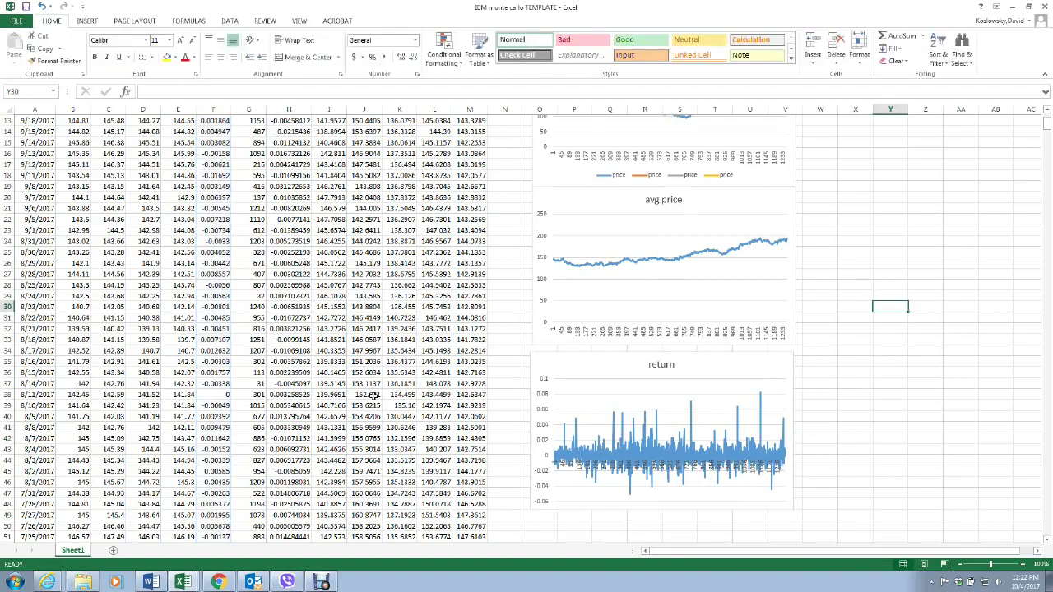
# Check in the list of available Excel add-ins that the Analysis ToolPak is enabled
pyautogui.scroll(2, 354, 399)
pyautogui.scroll(2, 408, 372)
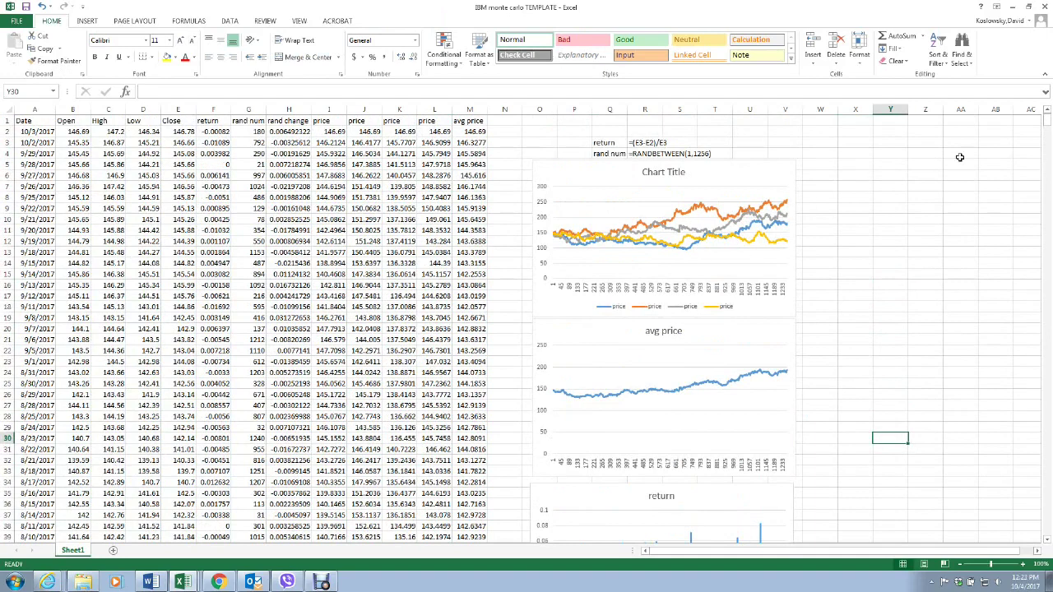
pyautogui.click(228, 22)
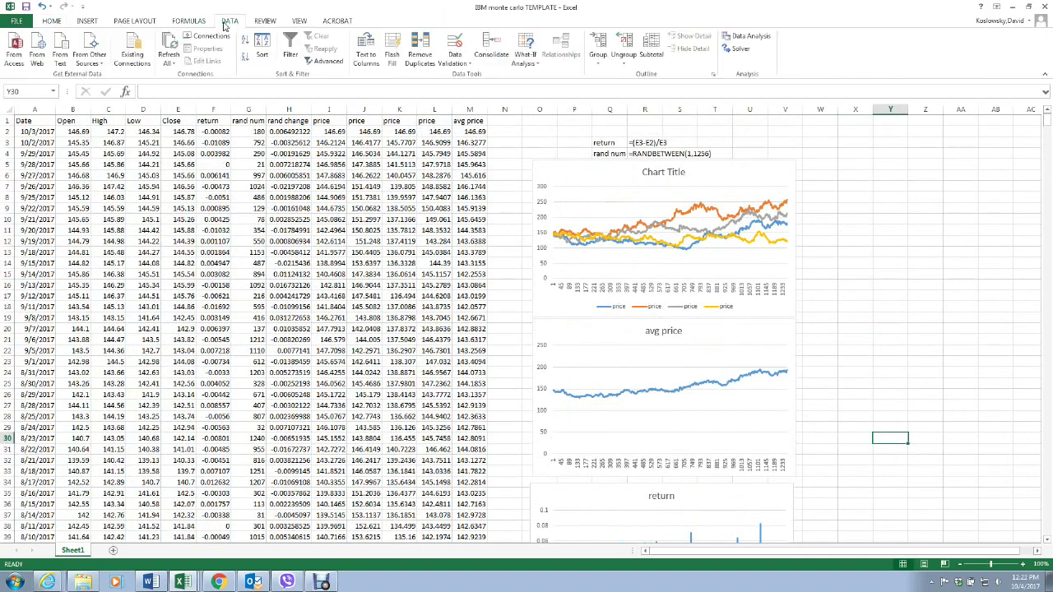
pyautogui.click(749, 40)
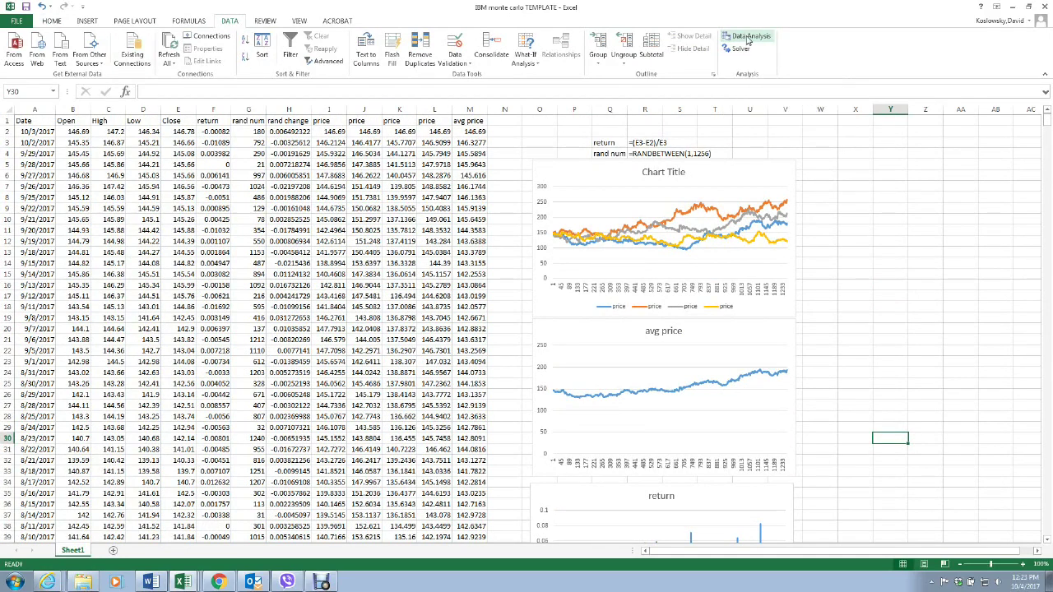
pyautogui.click(11, 26)
pyautogui.click(27, 301)
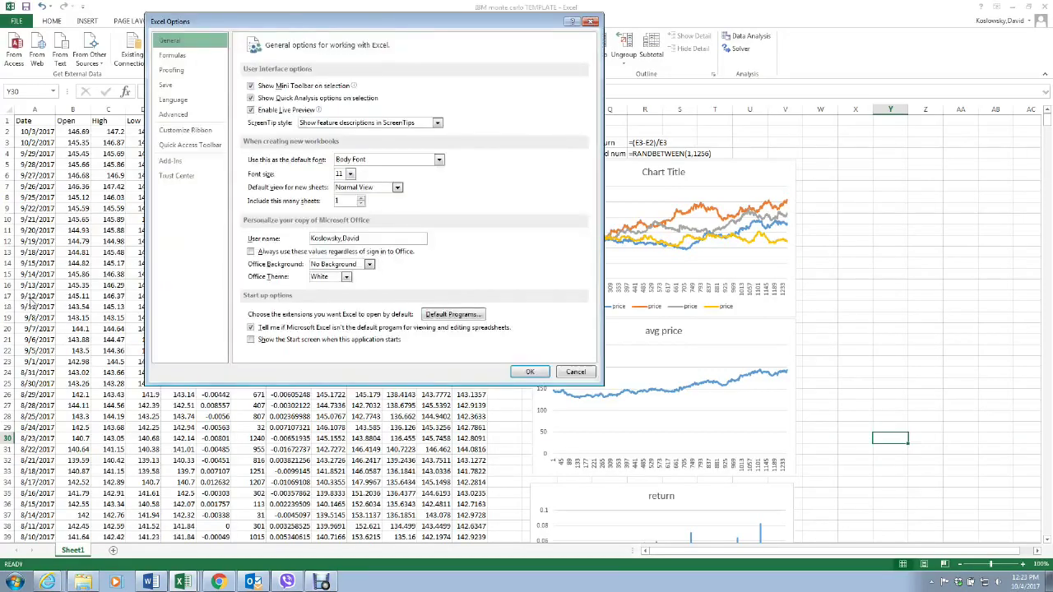
pyautogui.click(172, 164)
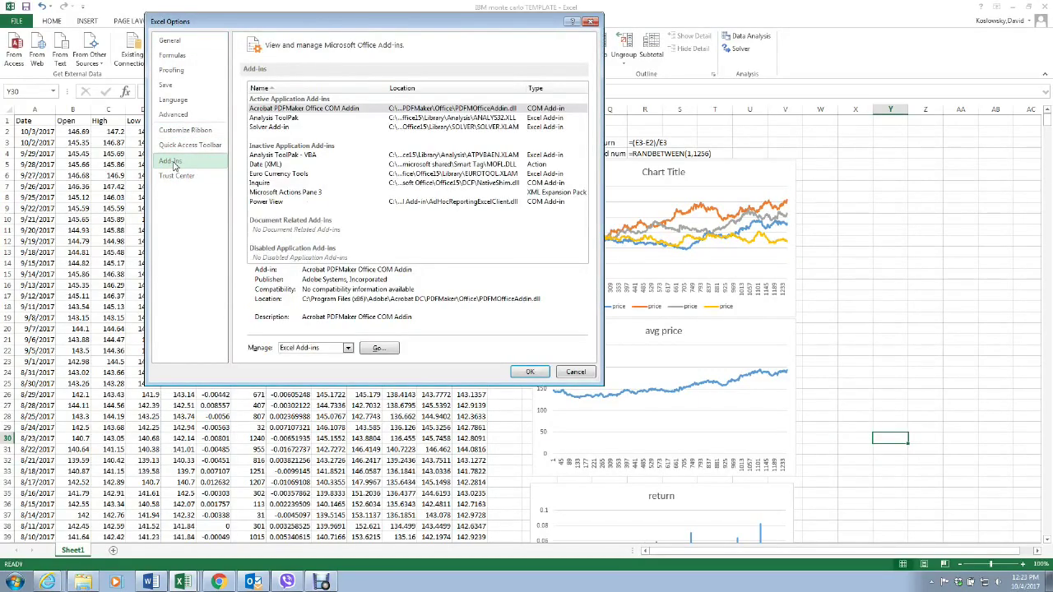
pyautogui.click(288, 119)
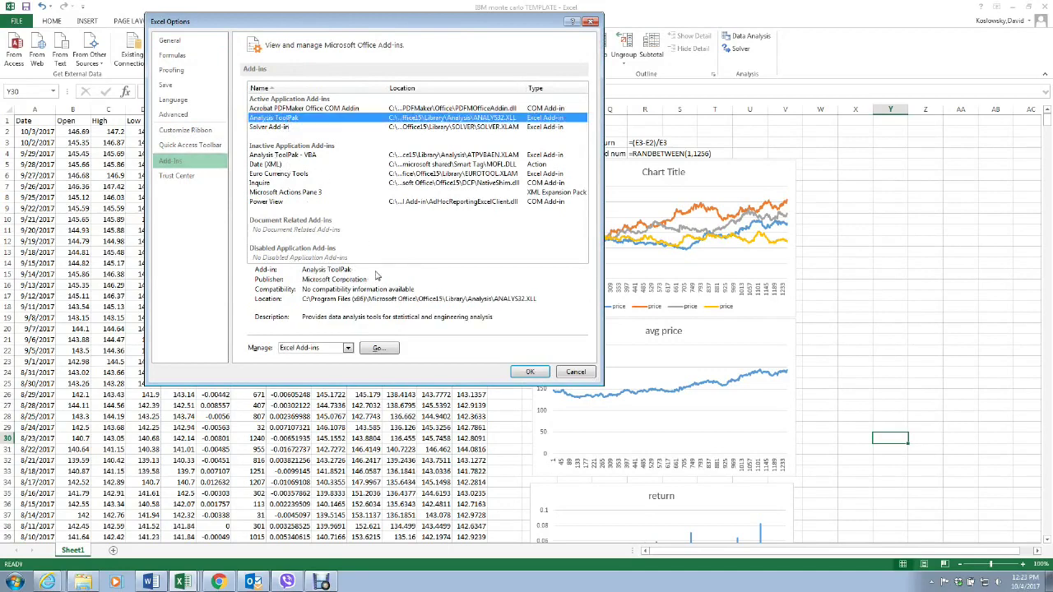
pyautogui.click(391, 352)
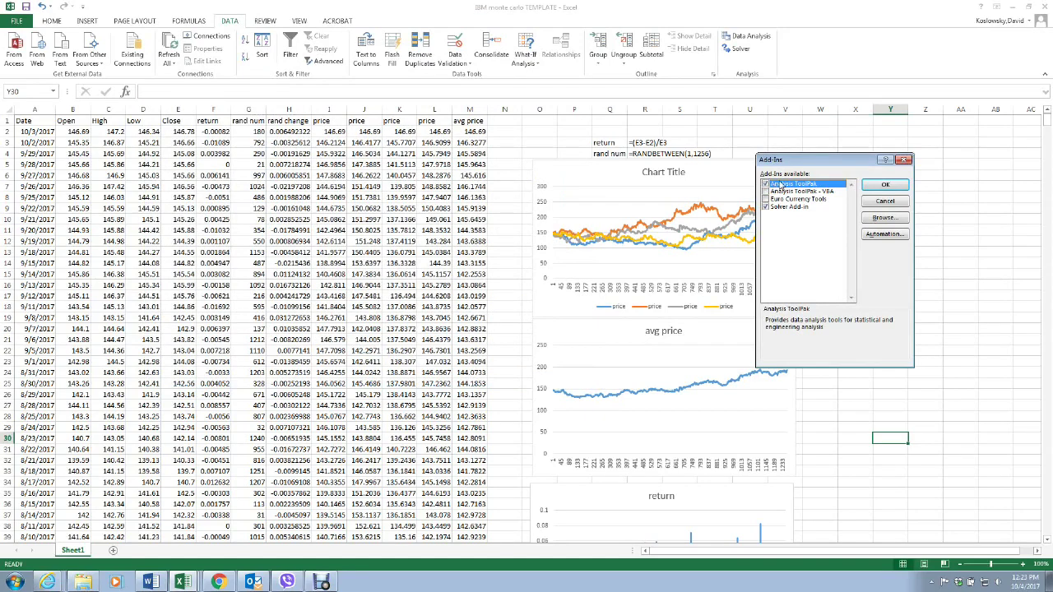
pyautogui.click(885, 185)
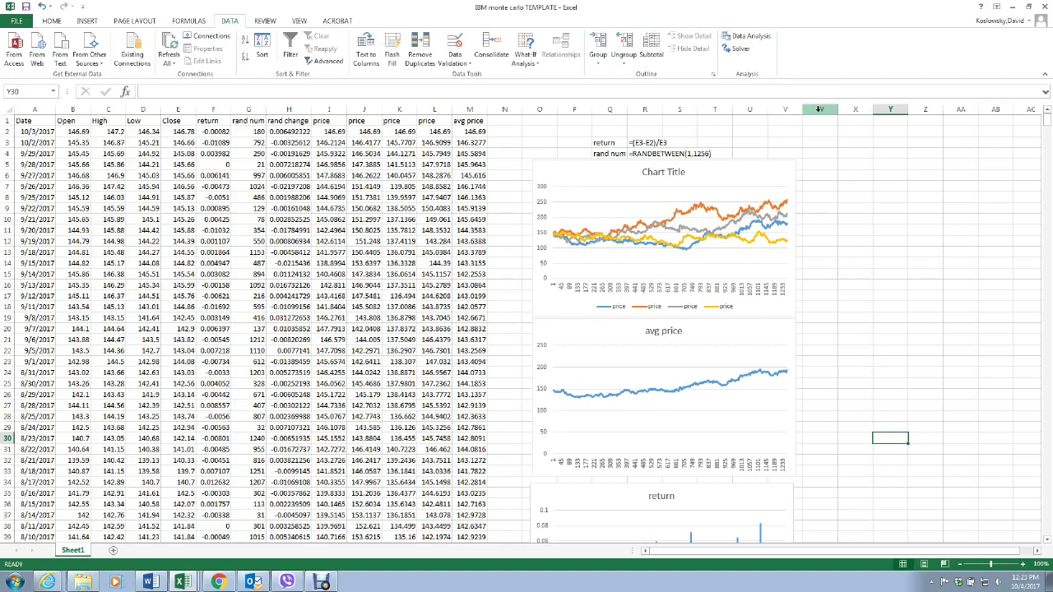
# Start a Histogram data analysis with chart output and set its output range to cell P51, below the return chart
pyautogui.click(762, 36)
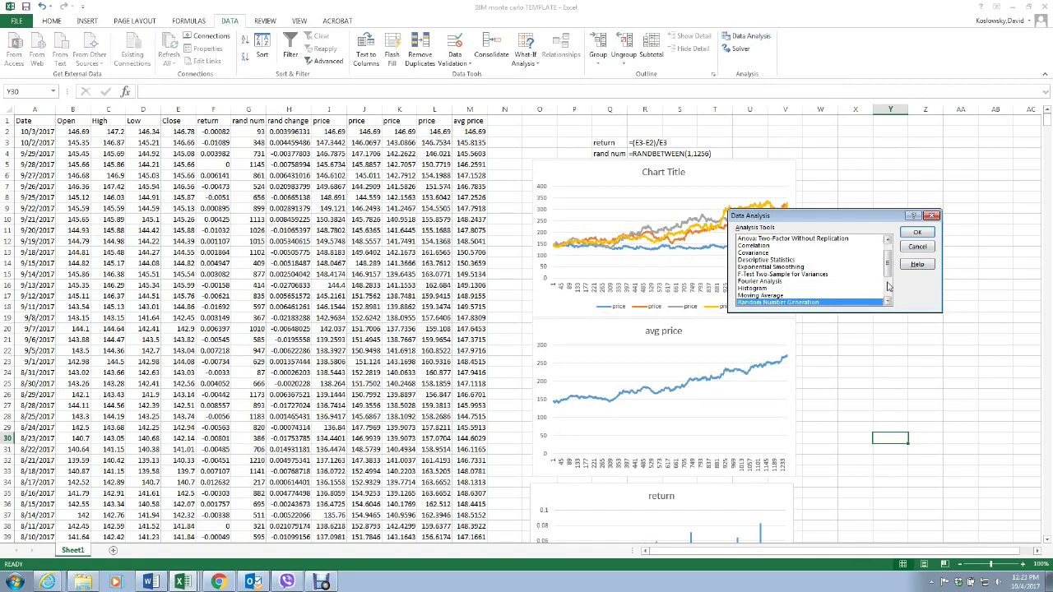
pyautogui.click(759, 290)
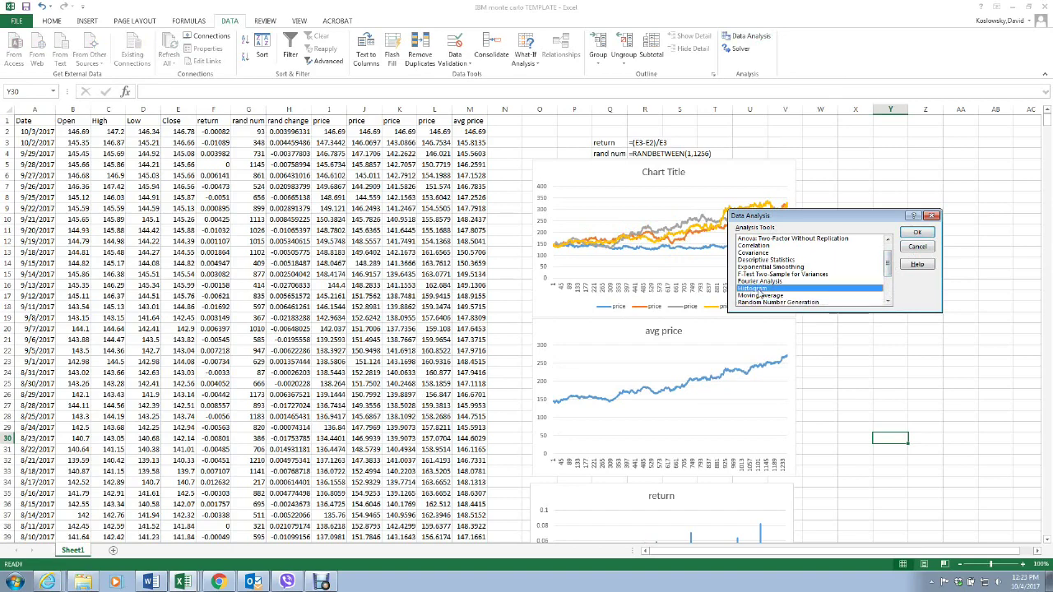
pyautogui.click(916, 236)
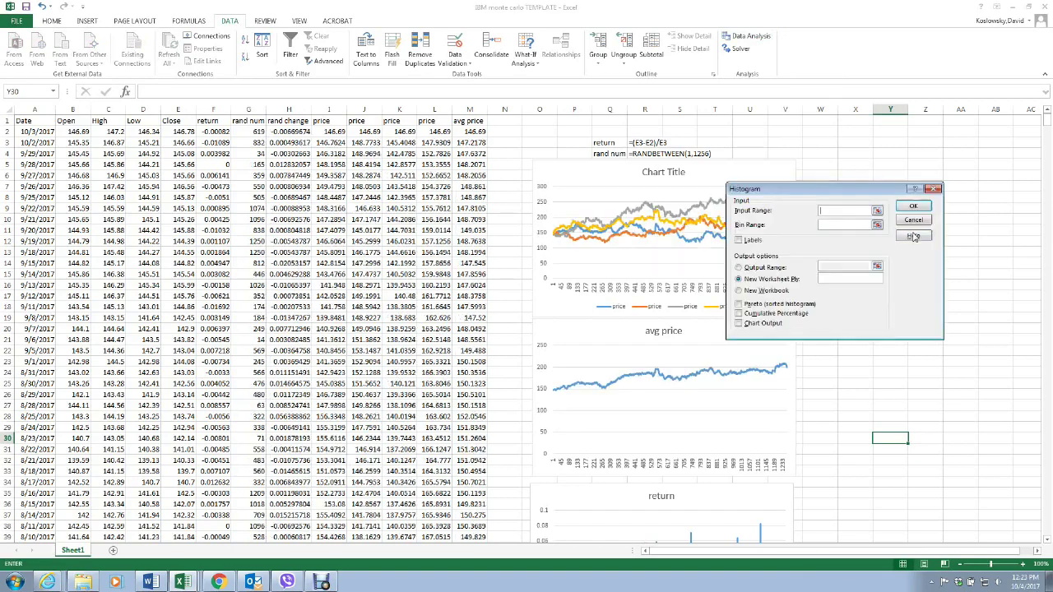
pyautogui.scroll(-2, 790, 162)
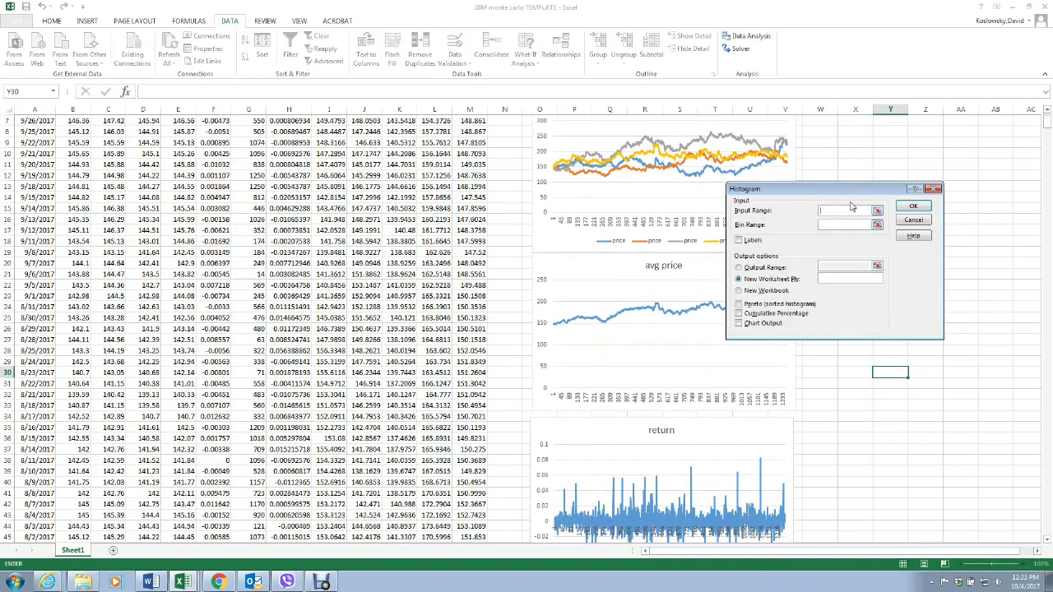
pyautogui.moveTo(853, 191); pyautogui.dragTo(787, 278)
pyautogui.scroll(-2, 797, 266)
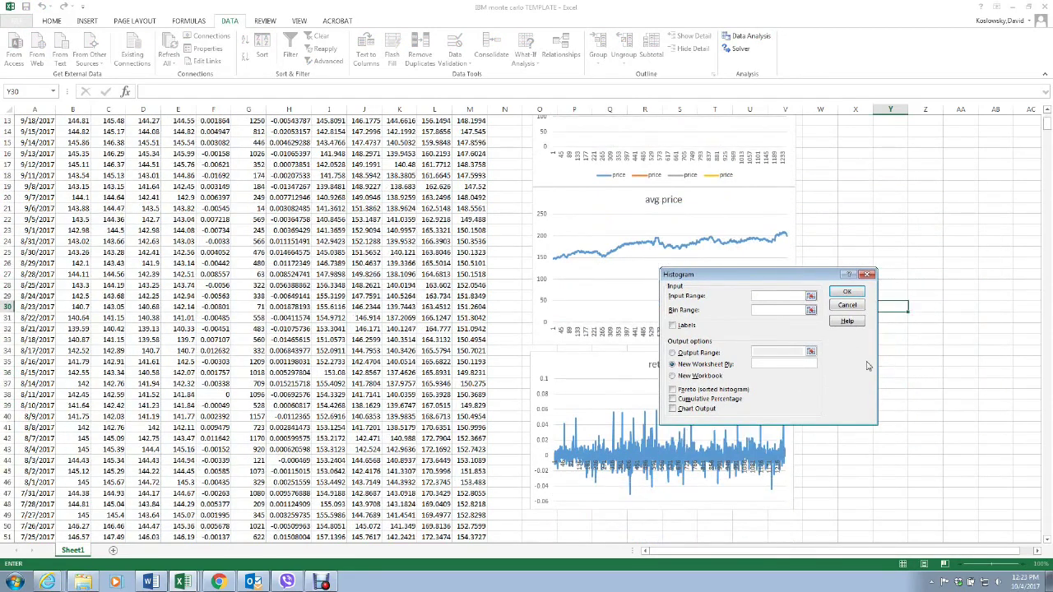
pyautogui.click(674, 411)
pyautogui.click(674, 353)
pyautogui.scroll(-3, 683, 498)
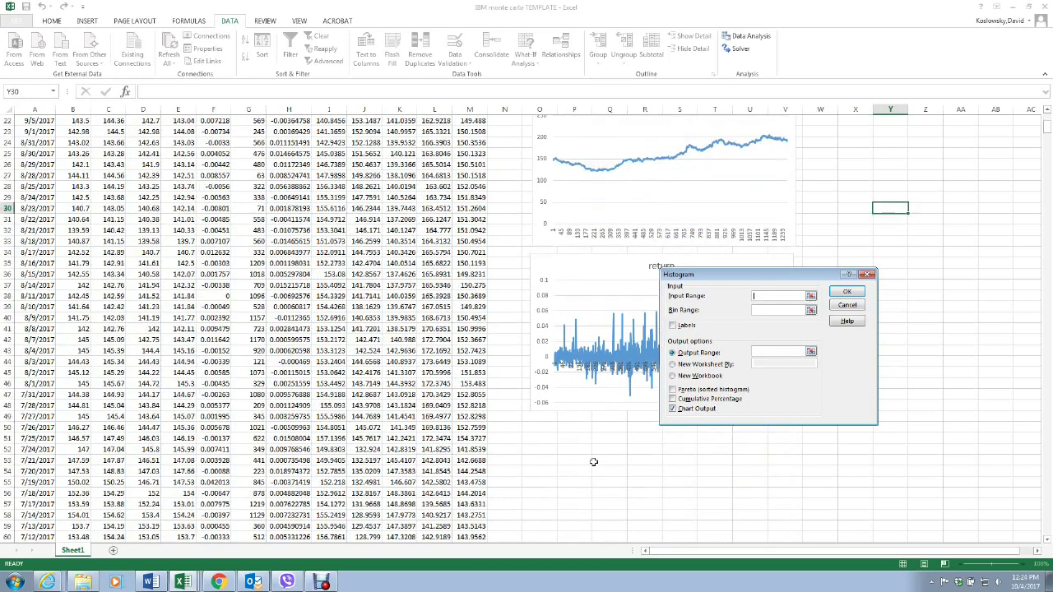
pyautogui.click(571, 438)
pyautogui.click(812, 352)
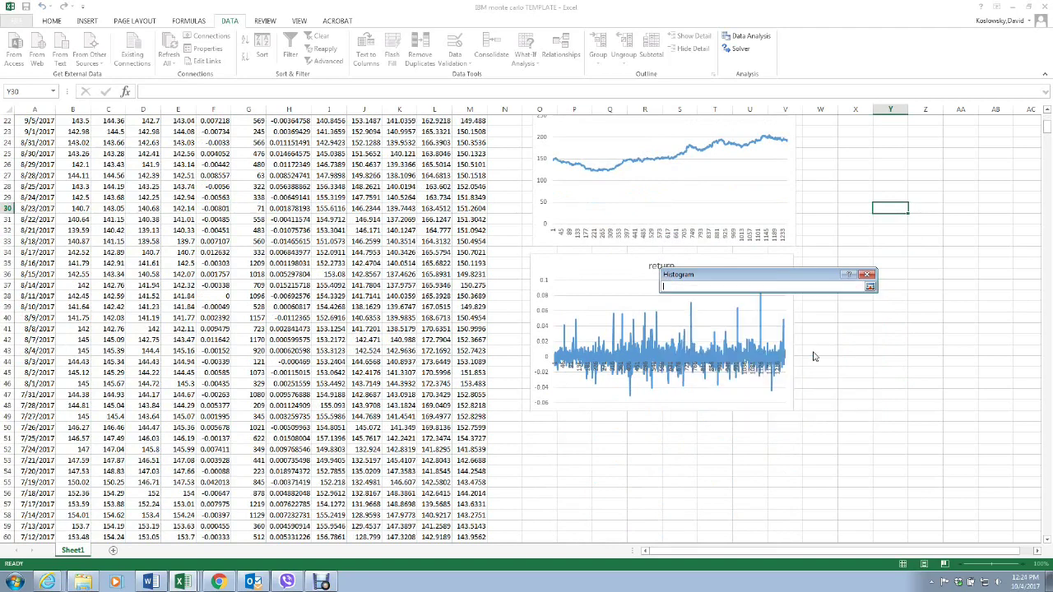
pyautogui.click(570, 439)
pyautogui.press('Return')
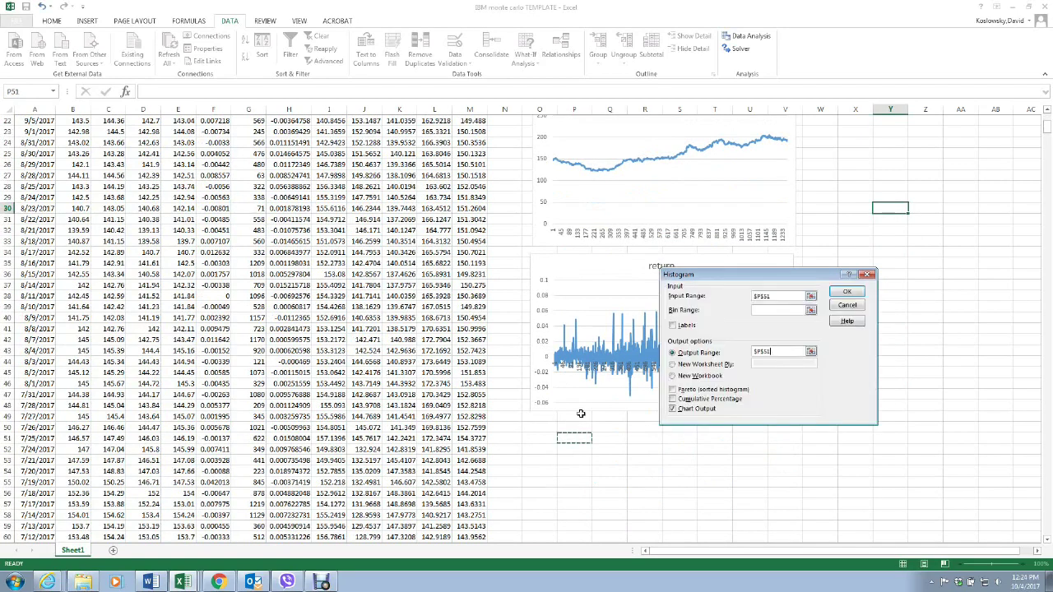
# Set the histogram's input range to the return values F2:F1257 and generate the frequency table and chart
pyautogui.click(811, 296)
pyautogui.scroll(7, 199, 224)
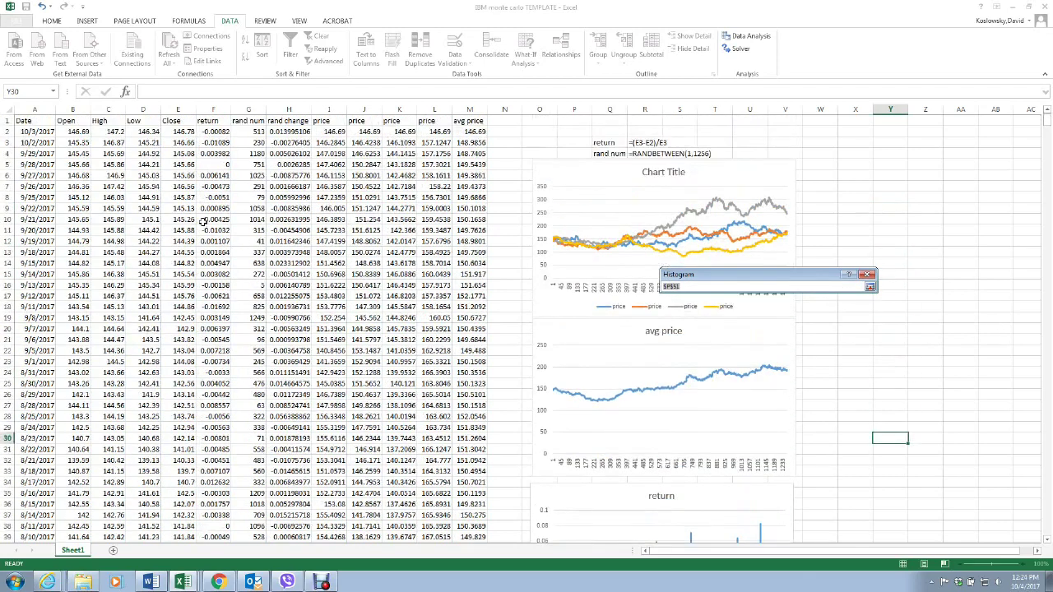
pyautogui.moveTo(214, 132); pyautogui.dragTo(214, 143)
pyautogui.moveTo(211, 418); pyautogui.dragTo(222, 553)
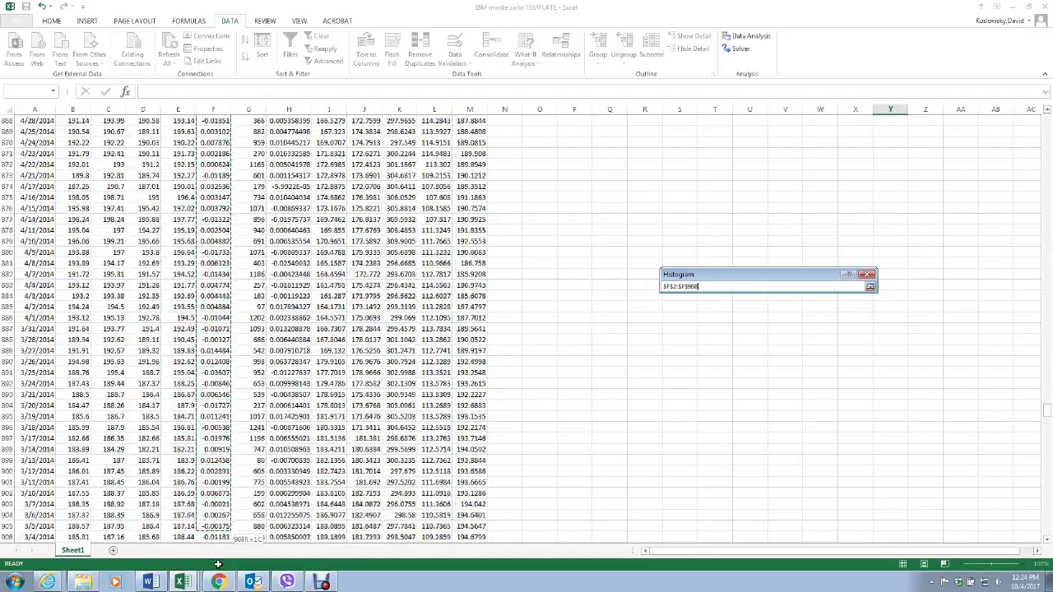
pyautogui.moveTo(216, 569); pyautogui.dragTo(215, 569)
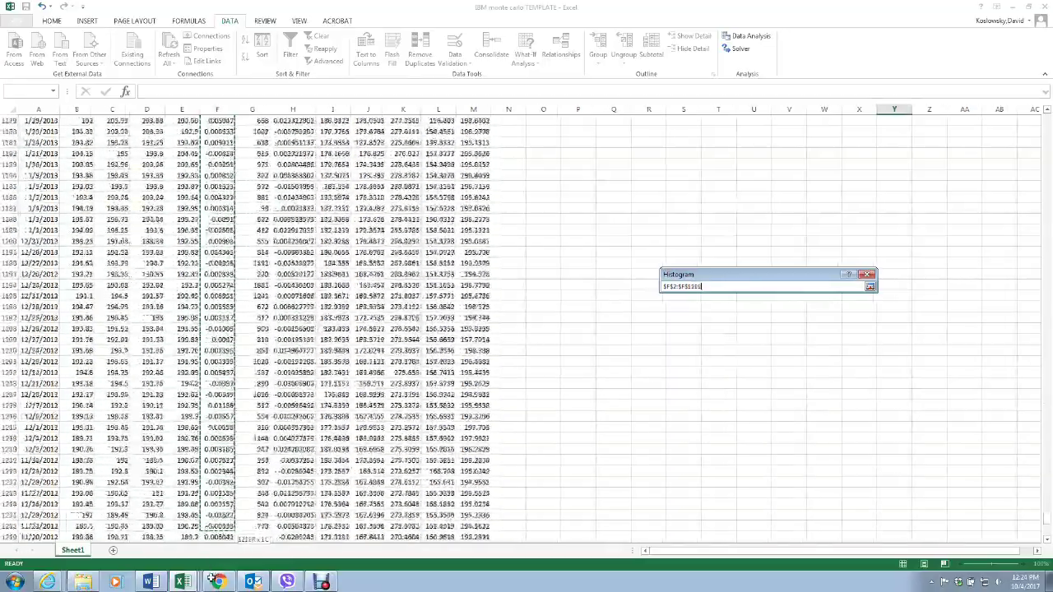
pyautogui.moveTo(216, 570); pyautogui.dragTo(215, 569)
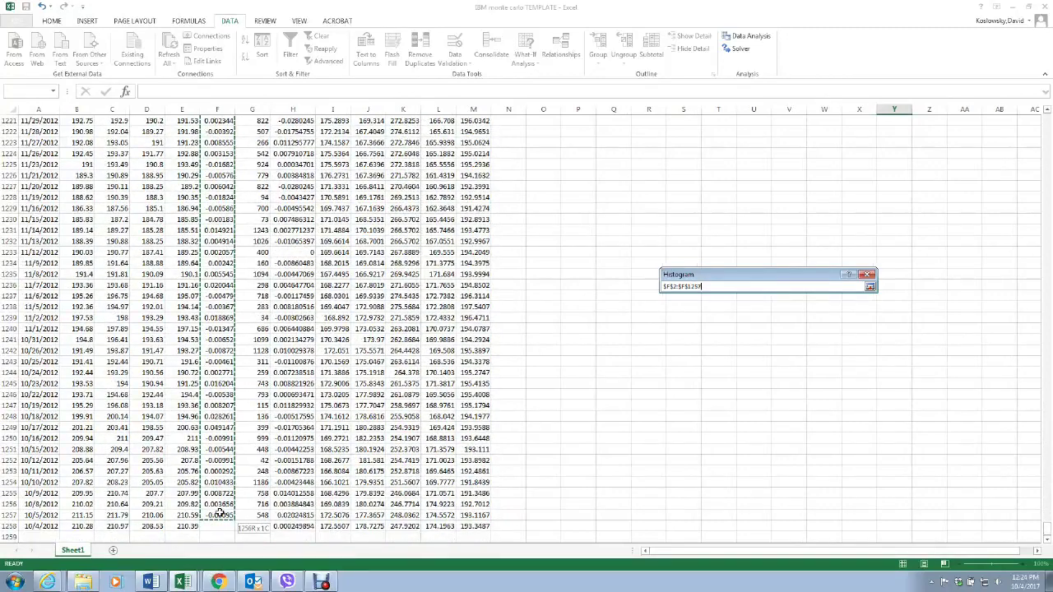
pyautogui.moveTo(216, 489); pyautogui.dragTo(216, 488)
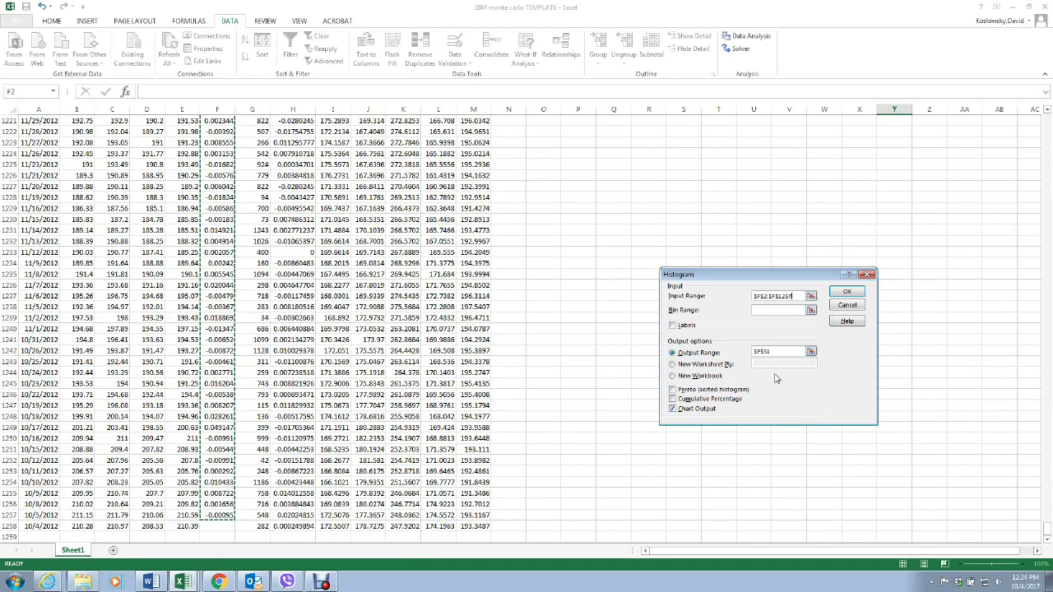
pyautogui.click(849, 296)
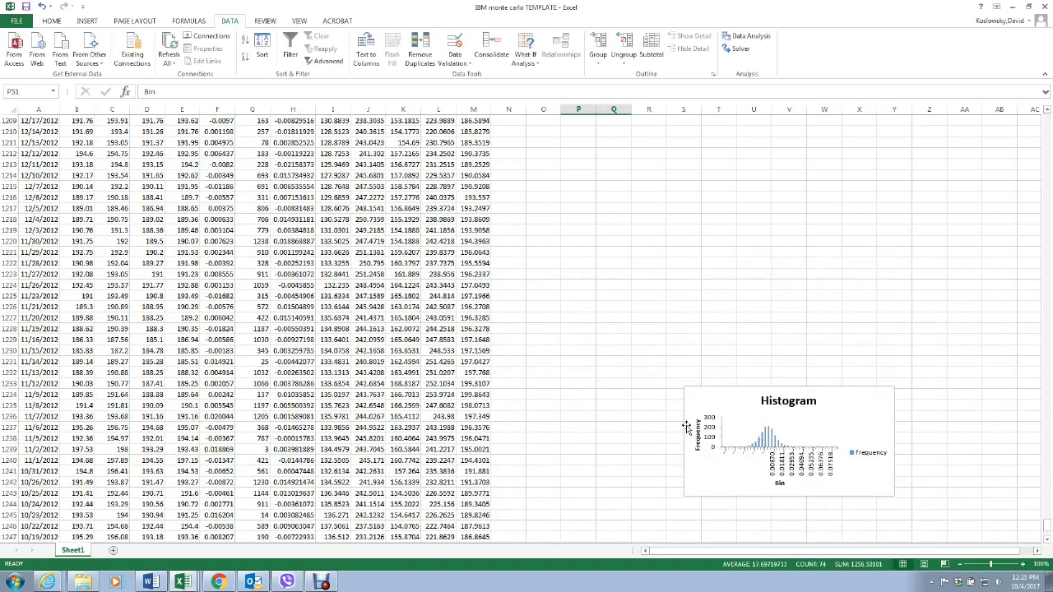
# Cut the histogram chart, paste it at S51 beside the frequency table, and enlarge it to reach about column AB and row 70
pyautogui.click(741, 385)
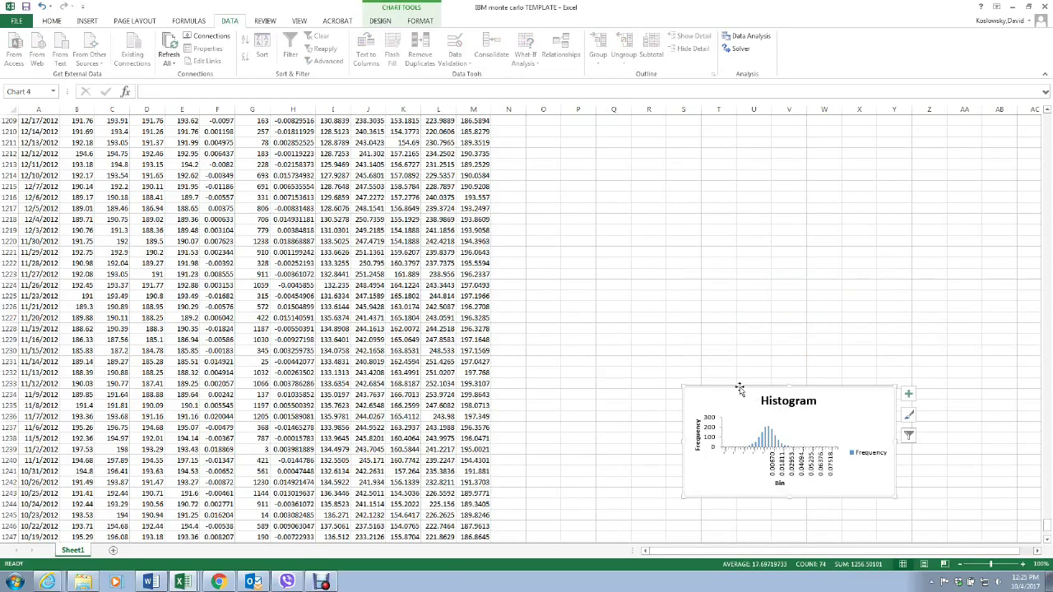
pyautogui.rightClick(741, 389)
pyautogui.click(775, 155)
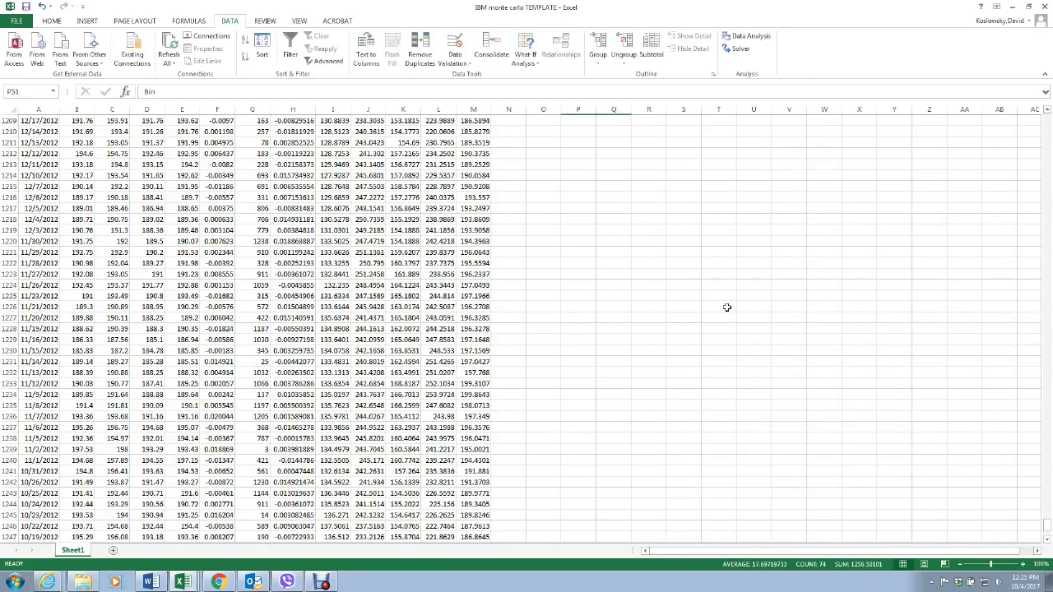
pyautogui.scroll(10, 727, 307)
pyautogui.moveTo(1048, 520); pyautogui.dragTo(1048, 138)
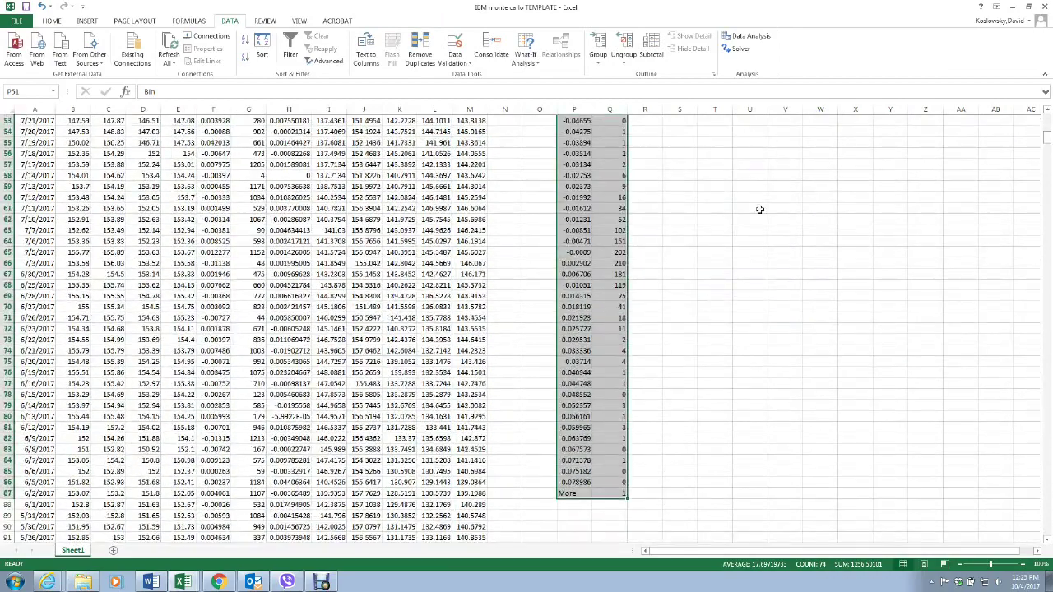
pyautogui.scroll(4, 760, 209)
pyautogui.rightClick(680, 231)
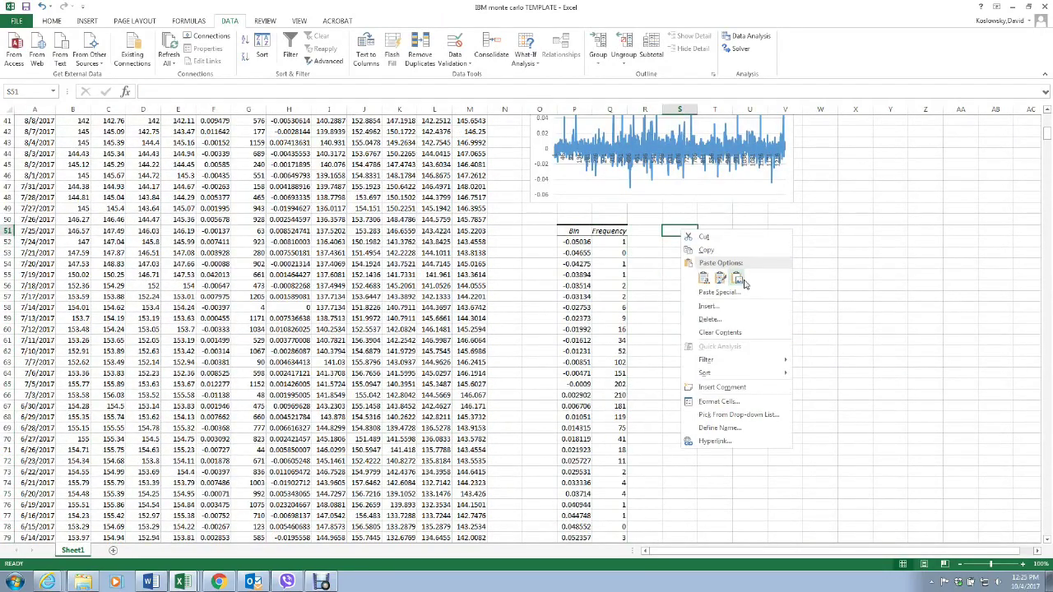
pyautogui.click(741, 280)
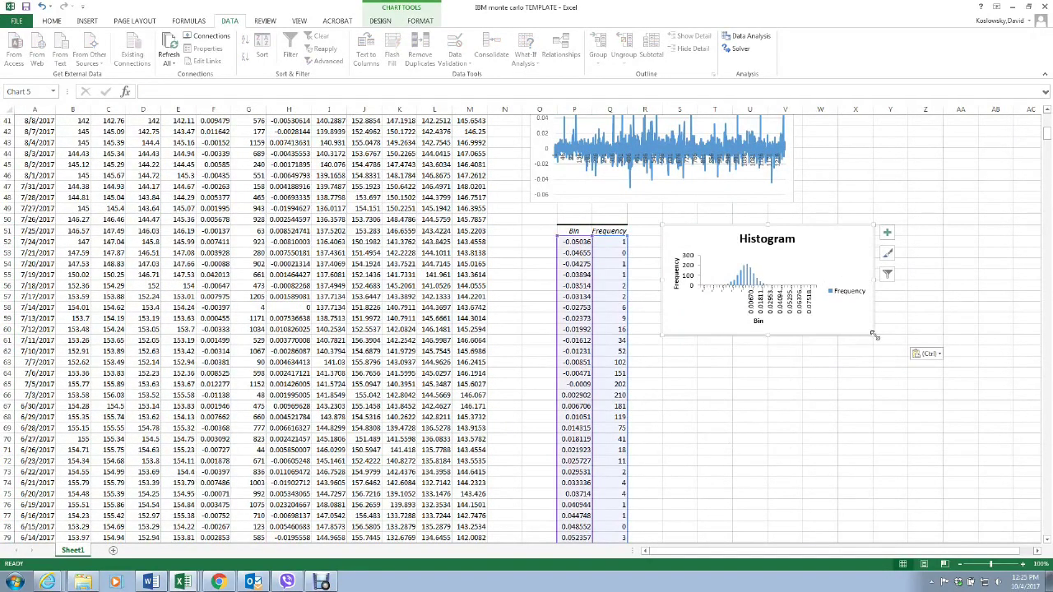
pyautogui.moveTo(874, 335); pyautogui.dragTo(994, 446)
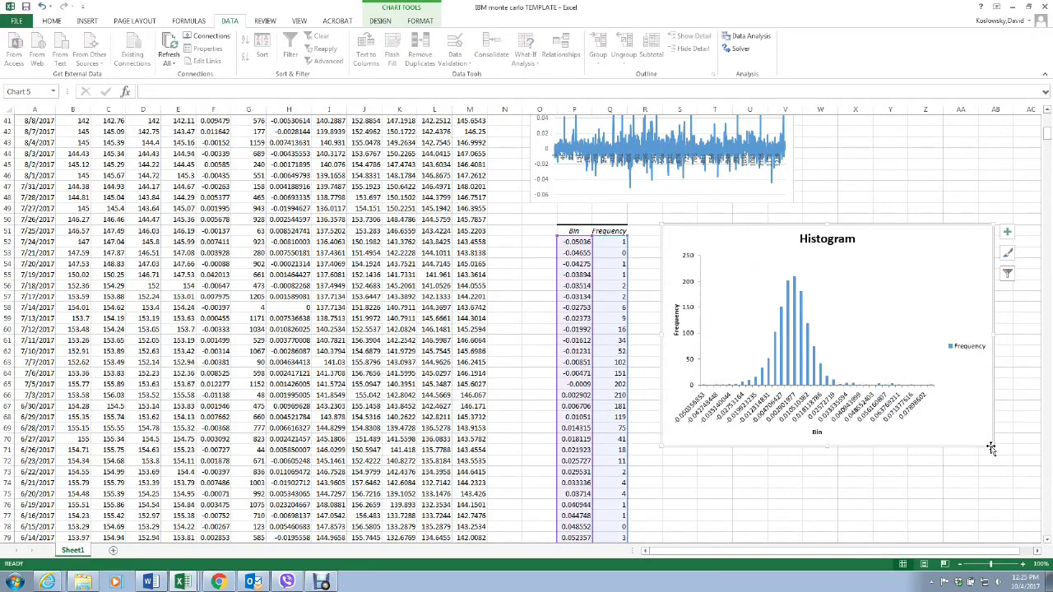
# Insert six blank columns, M to R, between the last price column and avg price, and select the first average formula in S2
pyautogui.scroll(2, 978, 401)
pyautogui.scroll(1, 978, 400)
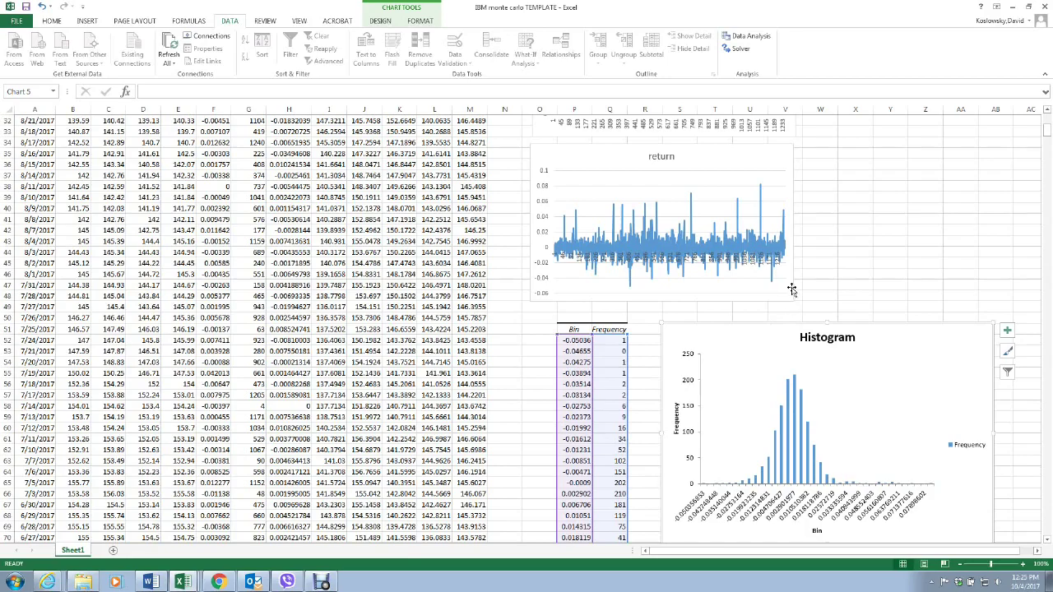
pyautogui.scroll(10, 792, 311)
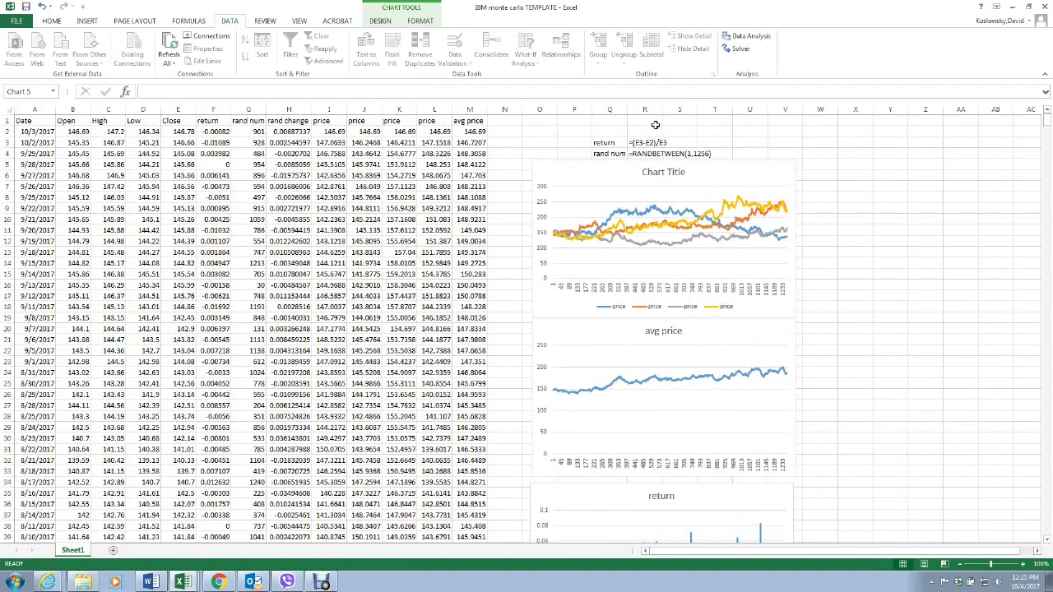
pyautogui.moveTo(469, 110); pyautogui.dragTo(645, 109)
pyautogui.rightClick(573, 123)
pyautogui.click(601, 203)
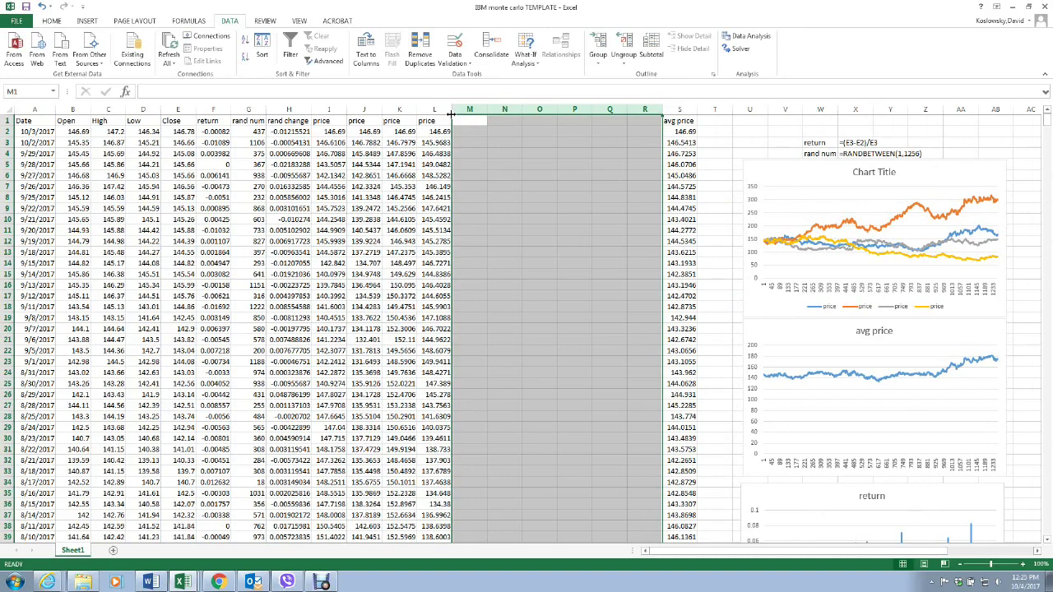
pyautogui.click(686, 133)
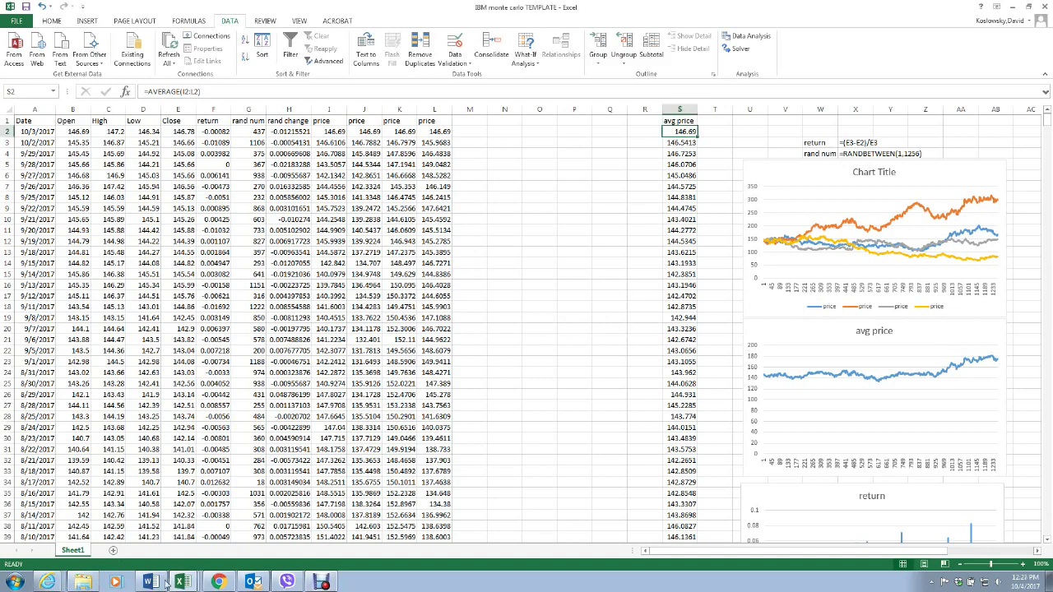
pyautogui.click(325, 582)
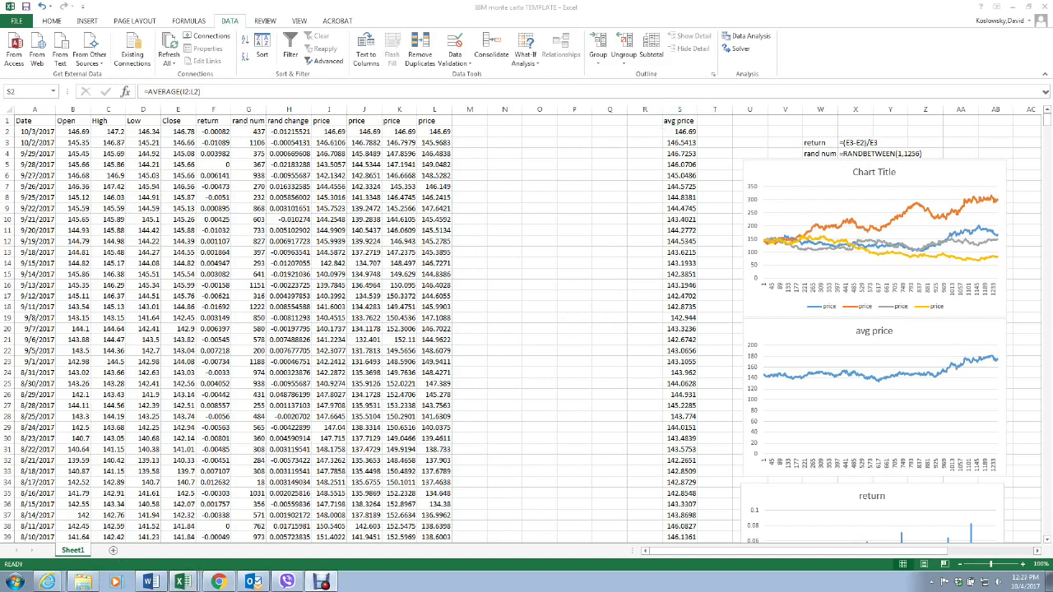